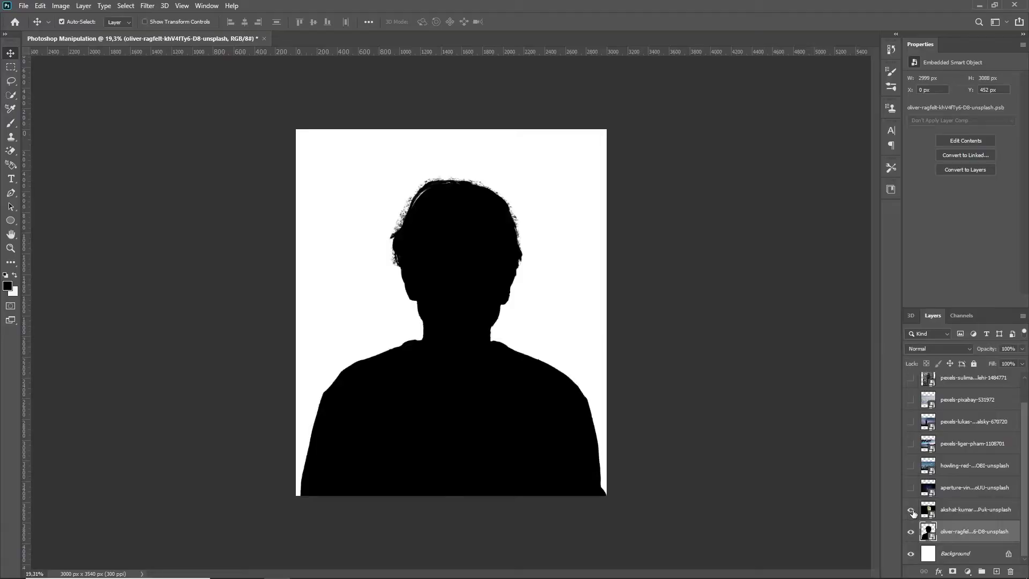
# - Turn on the starry and mountain photo layers to preview them over the black head silhouette
pyautogui.click(911, 487)
pyautogui.click(911, 465)
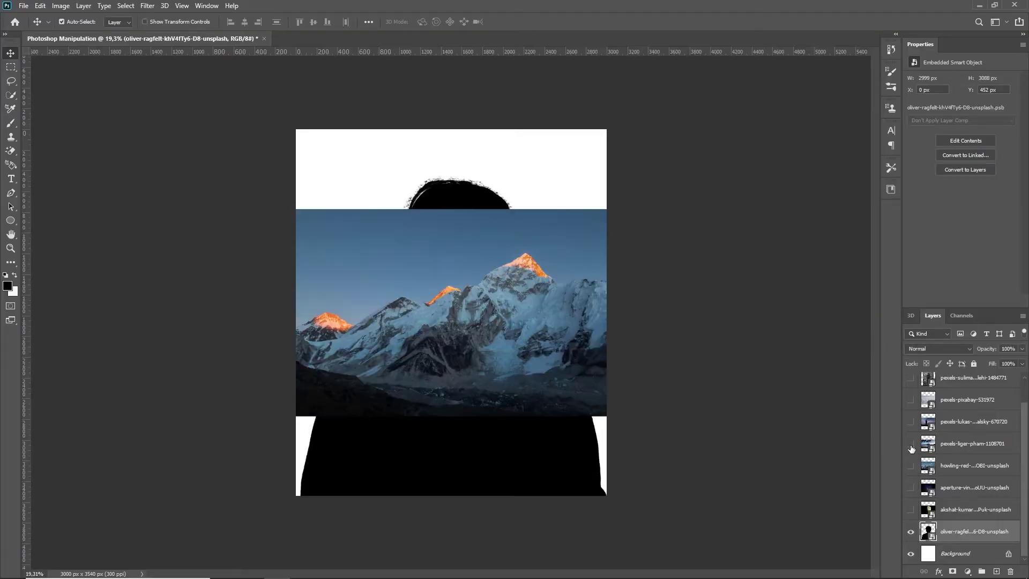
# - Show the Mt Fuji lake photo, clip it to the silhouette, and lower it into the body
pyautogui.click(910, 443)
pyautogui.moveTo(961, 518); pyautogui.dragTo(961, 520)
pyautogui.hotkey('ctrl', 'alt', 'g')
pyautogui.hotkey('ctrl', 't')
pyautogui.moveTo(473, 378); pyautogui.dragTo(474, 458)
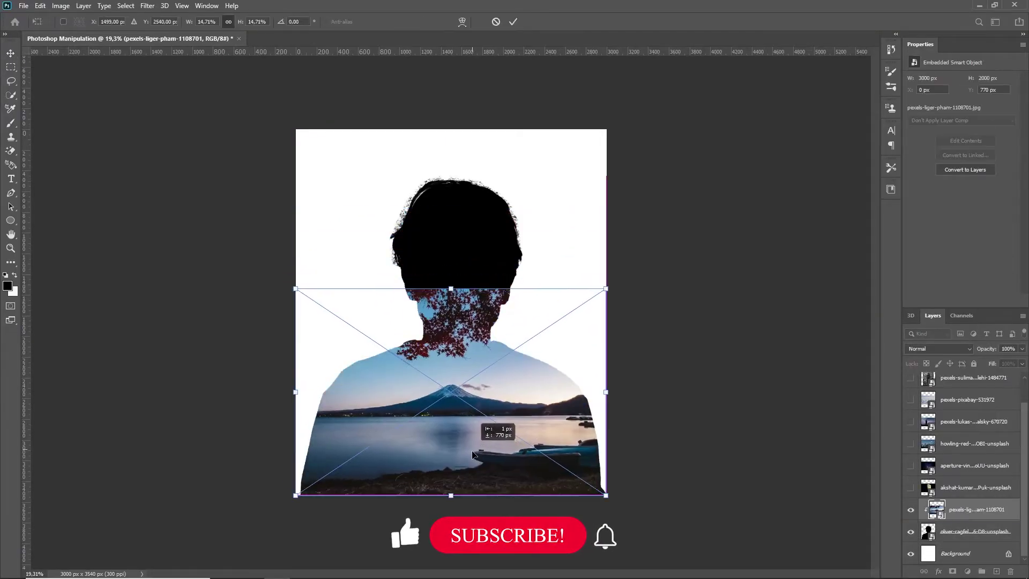
# - Move the snowy mountain photo just above the background and enlarge it to fill the canvas
pyautogui.click(911, 465)
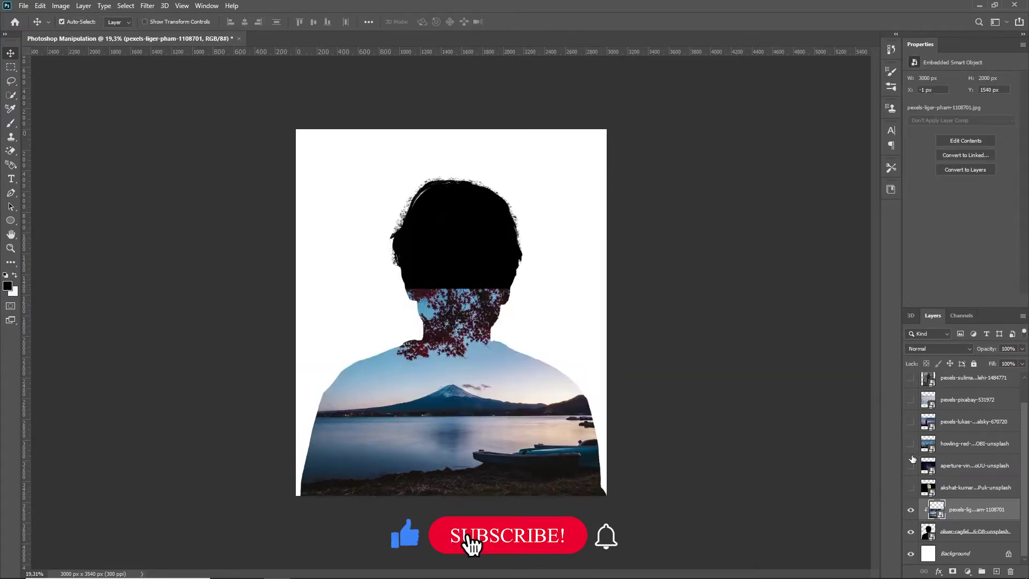
pyautogui.click(910, 443)
pyautogui.moveTo(959, 443); pyautogui.dragTo(975, 539)
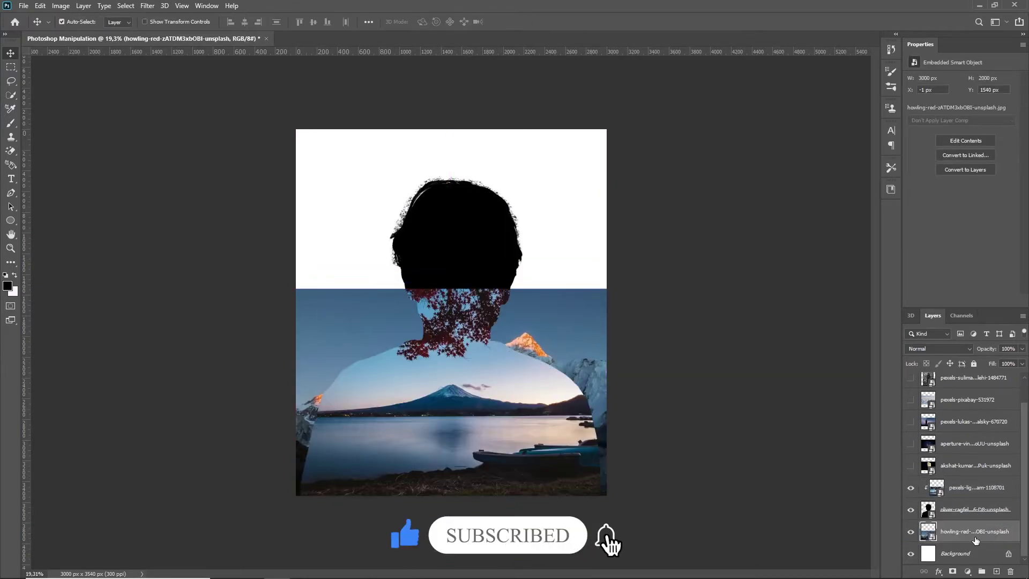
pyautogui.moveTo(450, 289); pyautogui.dragTo(451, 129)
pyautogui.press('Return')
# - Quick-select the mountain peaks and mask the mountain photo to them
pyautogui.press('w')
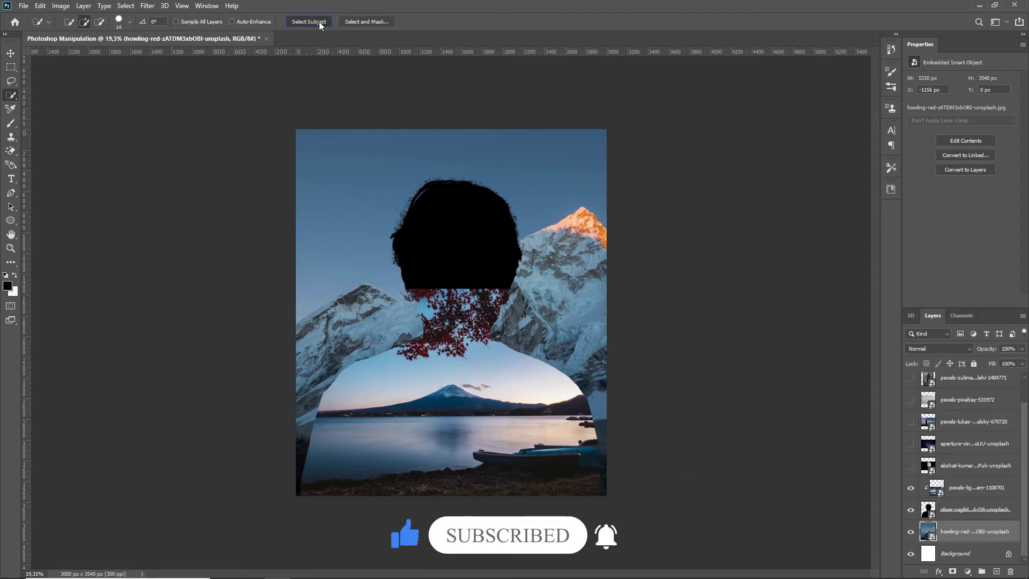
pyautogui.moveTo(910, 509); pyautogui.dragTo(911, 487)
pyautogui.moveTo(324, 409); pyautogui.dragTo(406, 393)
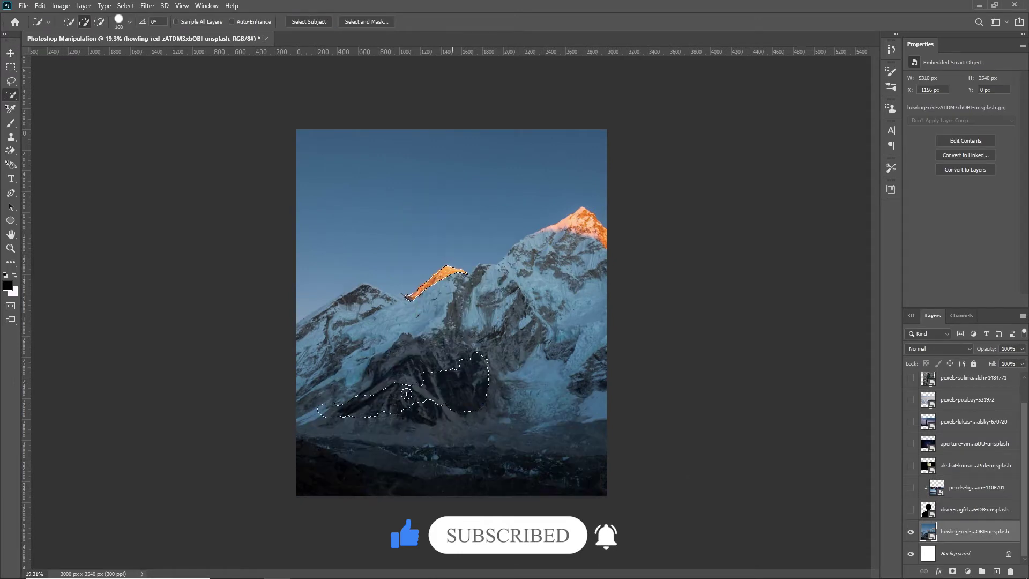
pyautogui.press('[')
pyautogui.press('[')
pyautogui.press('[')
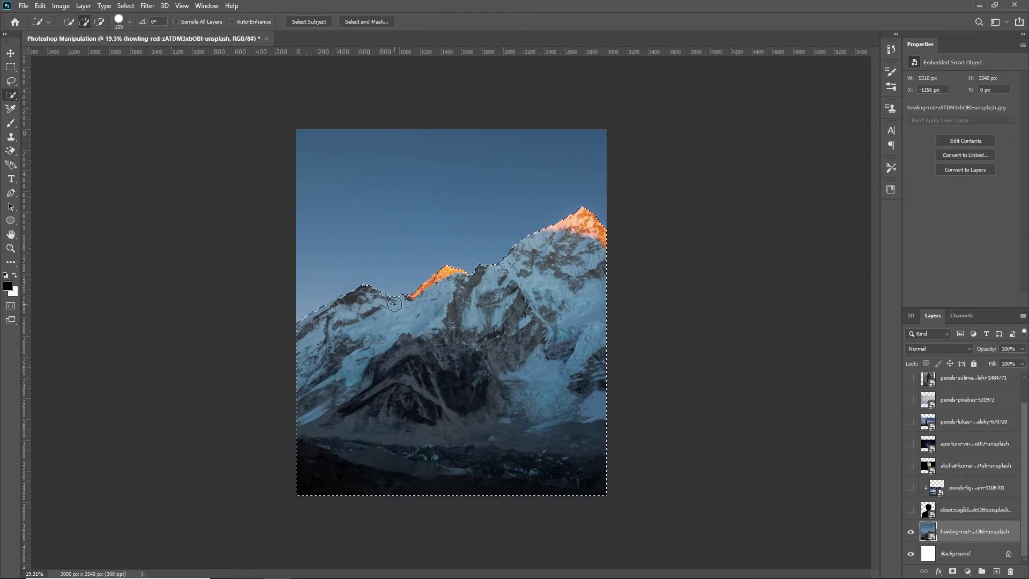
pyautogui.click(952, 572)
pyautogui.moveTo(910, 509); pyautogui.dragTo(910, 487)
# - Show the moon photo and move it upward in the composition
pyautogui.click(910, 465)
pyautogui.click(976, 466)
pyautogui.press('v')
pyautogui.moveTo(482, 298)
pyautogui.mouseDown()
pyautogui.moveTo(456, 208)
pyautogui.moveTo(471, 244)
pyautogui.mouseUp()
pyautogui.press('w')
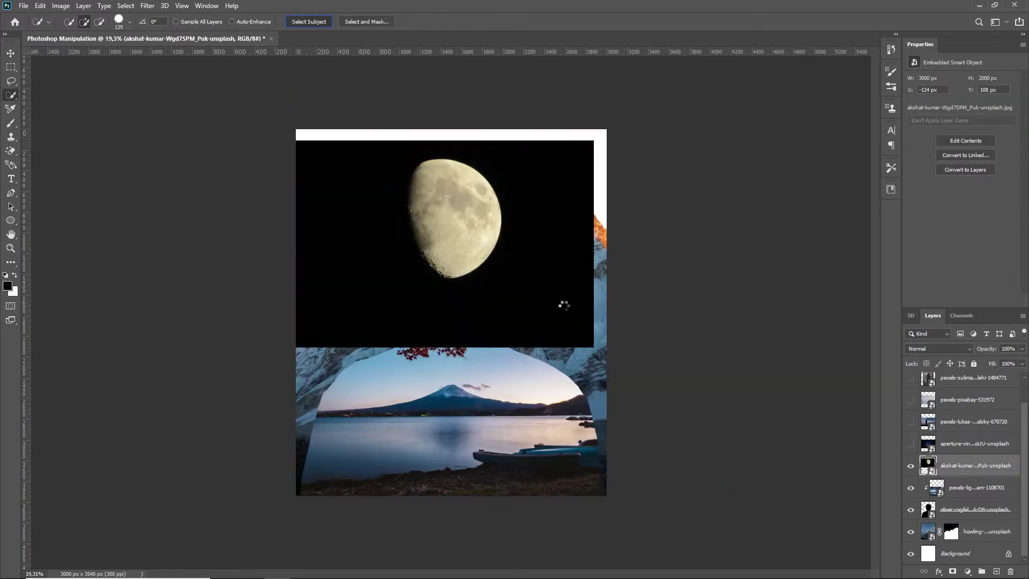
# - Cut out the moon with Select Subject and Select and Mask, make it a Smart Object, and shrink it into the head
pyautogui.click(952, 571)
pyautogui.click(965, 124)
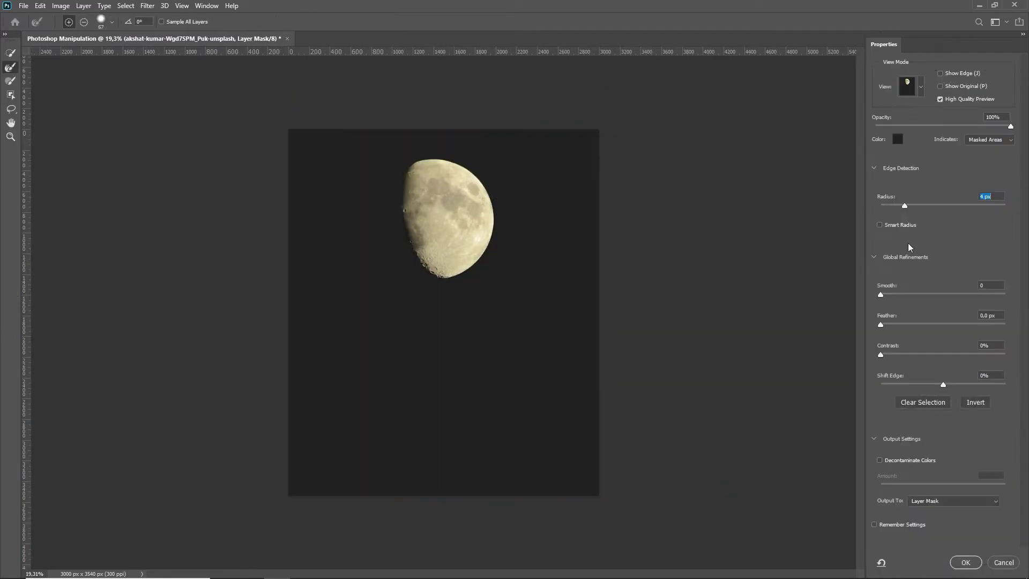
pyautogui.click(965, 562)
pyautogui.rightClick(975, 465)
pyautogui.click(911, 142)
pyautogui.hotkey('ctrl', 't')
pyautogui.moveTo(424, 295); pyautogui.dragTo(466, 228)
pyautogui.press('Return')
# - Place the starry sky below the silhouette and mountains, enlarged to fill the background
pyautogui.click(910, 443)
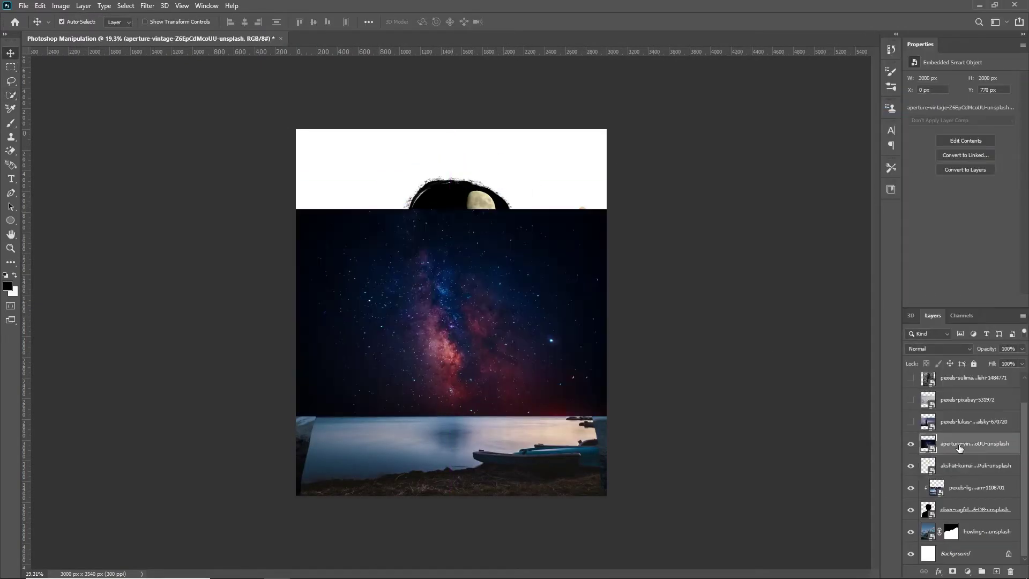
pyautogui.moveTo(965, 443); pyautogui.dragTo(965, 520)
pyautogui.hotkey('ctrl', 't')
pyautogui.moveTo(524, 361); pyautogui.dragTo(524, 209)
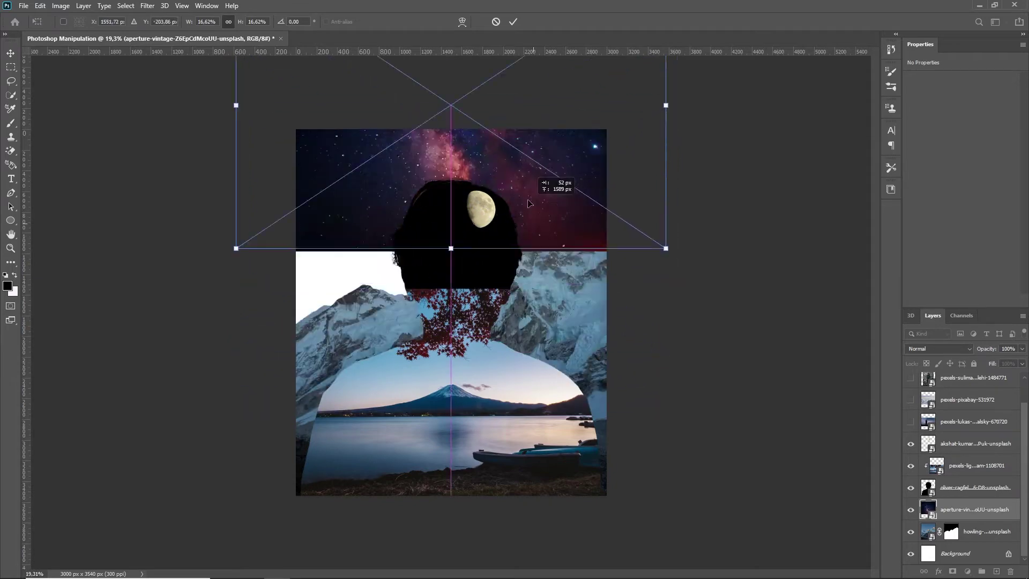
pyautogui.press('Return')
pyautogui.hotkey('ctrl', '[')
pyautogui.hotkey('ctrl', 't')
pyautogui.moveTo(662, 310); pyautogui.dragTo(683, 370)
pyautogui.press('Return')
# - Show the standing-figure photo and move it into the lower half
pyautogui.scroll(1, 964, 440)
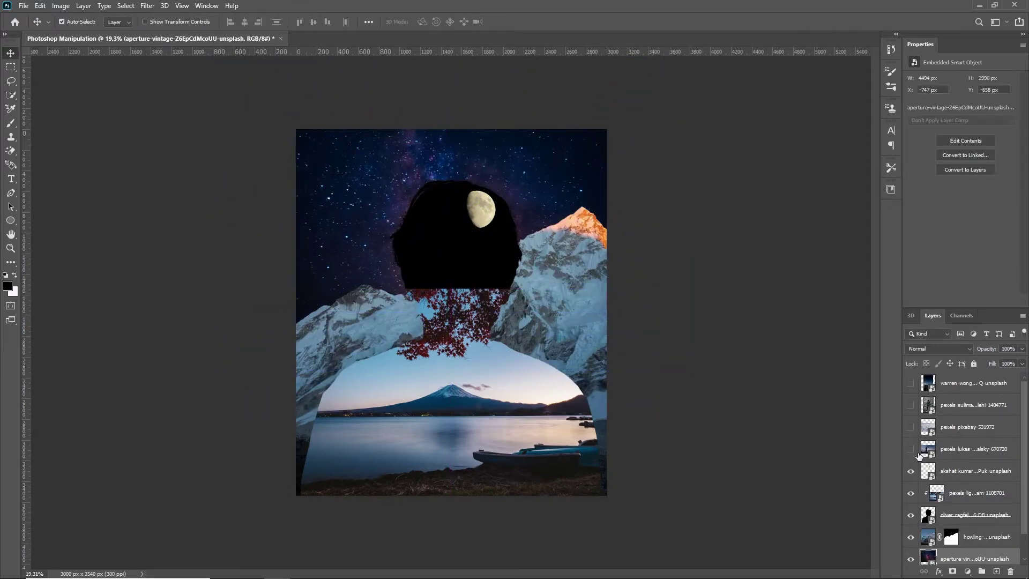
pyautogui.click(910, 449)
pyautogui.click(964, 448)
pyautogui.moveTo(632, 337)
pyautogui.mouseDown()
pyautogui.moveTo(539, 268)
pyautogui.moveTo(539, 369)
pyautogui.mouseUp()
pyautogui.click(938, 348)
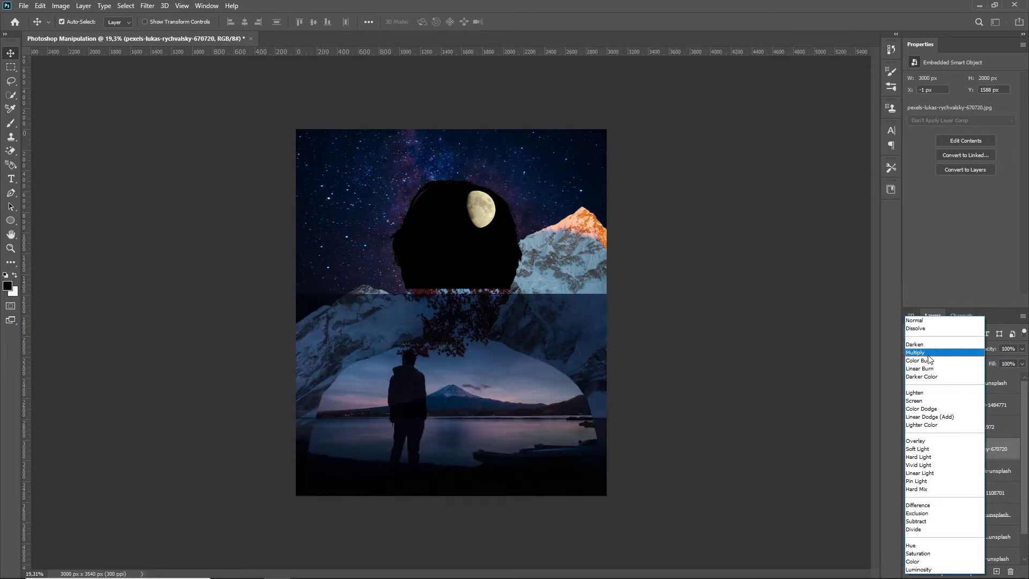
# - Set the figure photo to Darker Color, resize and lower it into the body, and clip it to the silhouette
pyautogui.click(928, 377)
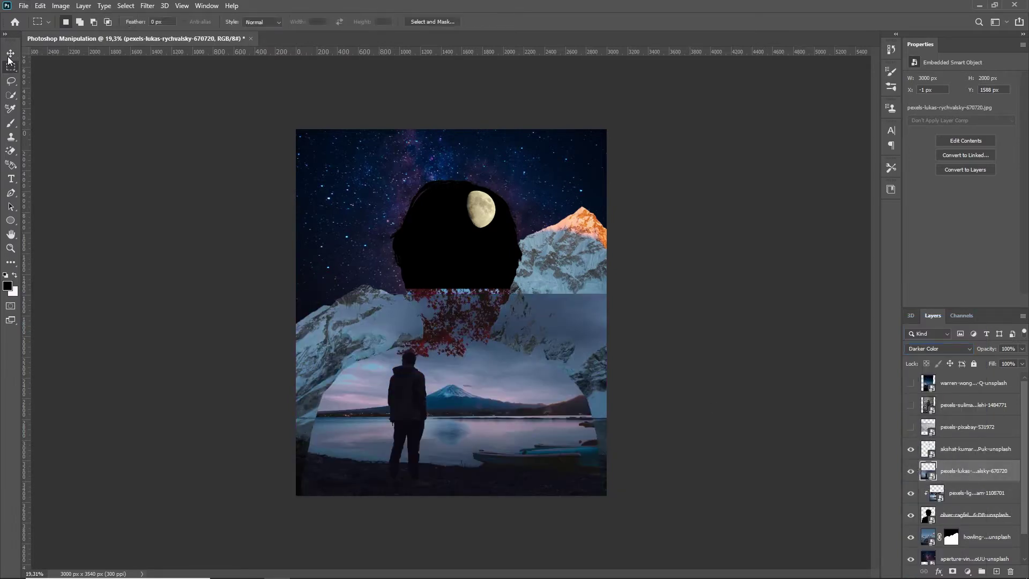
pyautogui.hotkey('ctrl', 't')
pyautogui.moveTo(529, 406)
pyautogui.mouseDown()
pyautogui.moveTo(586, 414)
pyautogui.moveTo(538, 396)
pyautogui.mouseUp()
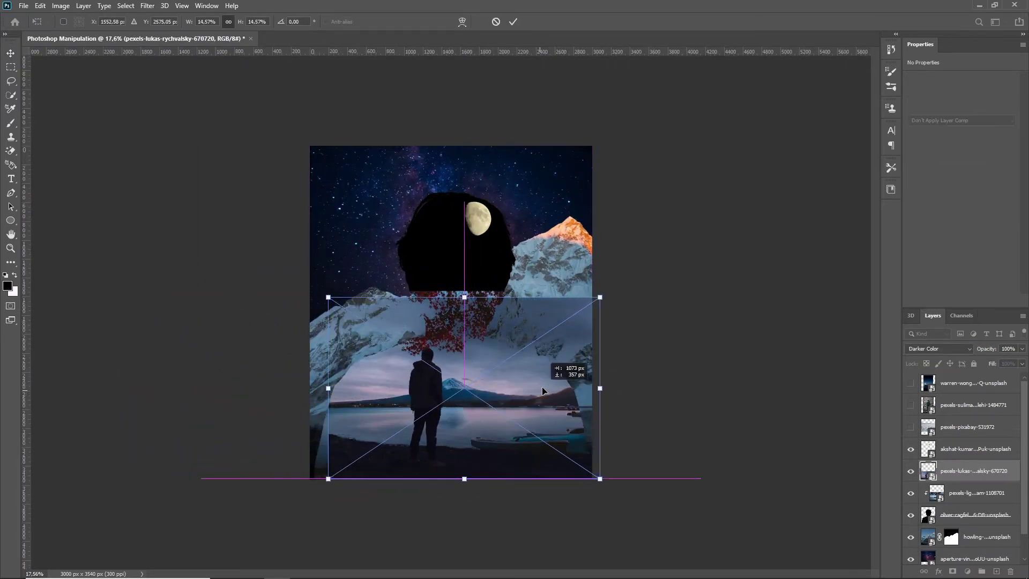
pyautogui.moveTo(591, 485); pyautogui.dragTo(605, 487)
pyautogui.moveTo(463, 433); pyautogui.dragTo(462, 444)
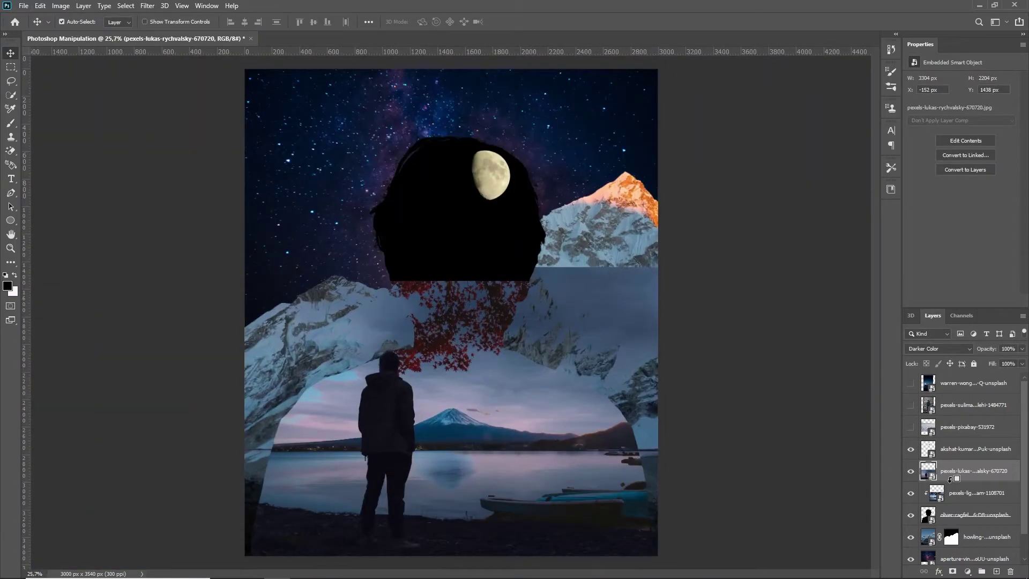
pyautogui.keyDown('alt'); pyautogui.click(950, 478); pyautogui.keyUp('alt')
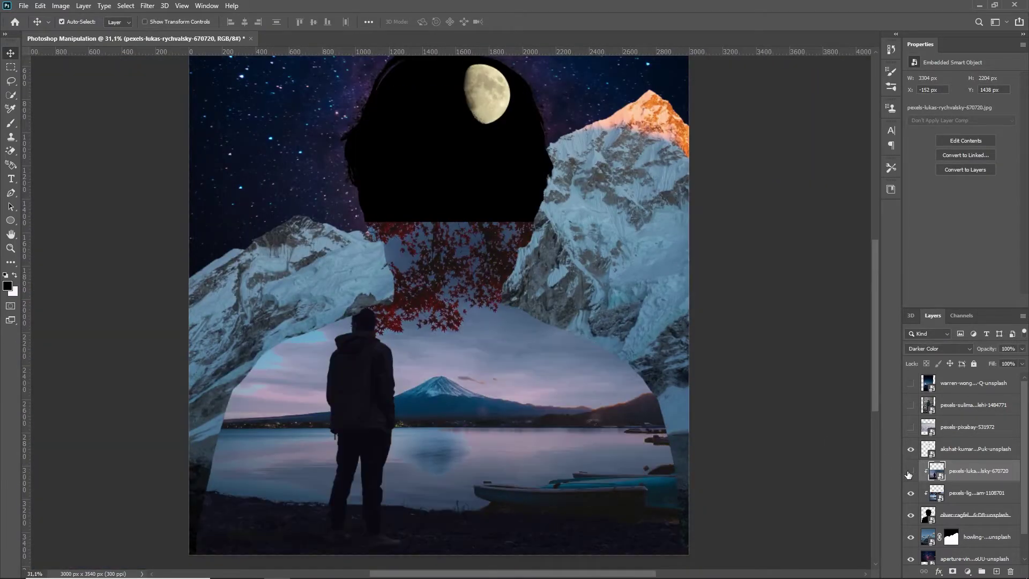
pyautogui.click(911, 471)
pyautogui.click(910, 471)
# - Mask the figure photo, painting black to blend away its sky and reveal the lake water
pyautogui.click(952, 571)
pyautogui.press('b')
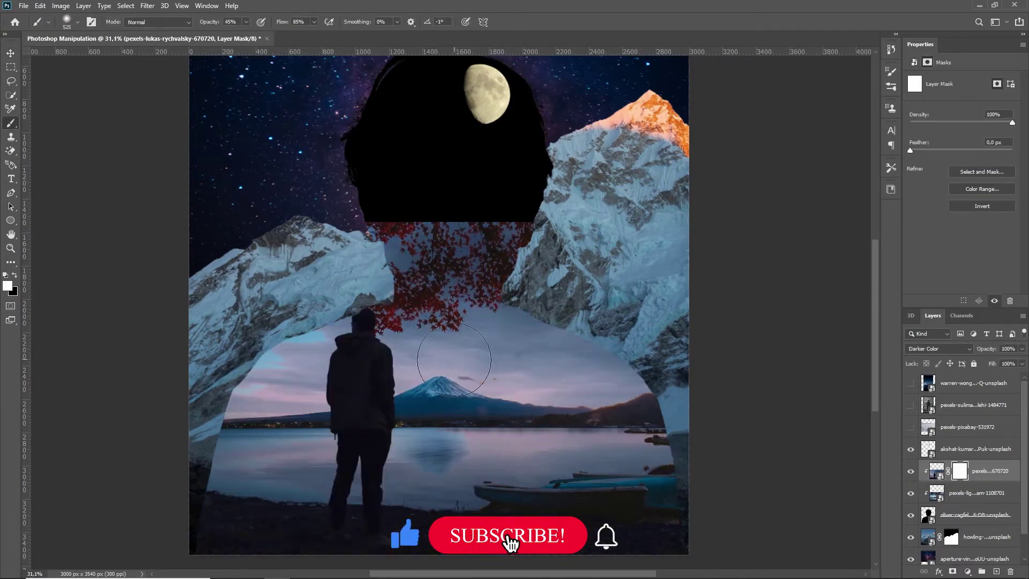
pyautogui.press('x')
pyautogui.moveTo(454, 359); pyautogui.dragTo(389, 353)
pyautogui.scroll(5, 445, 353)
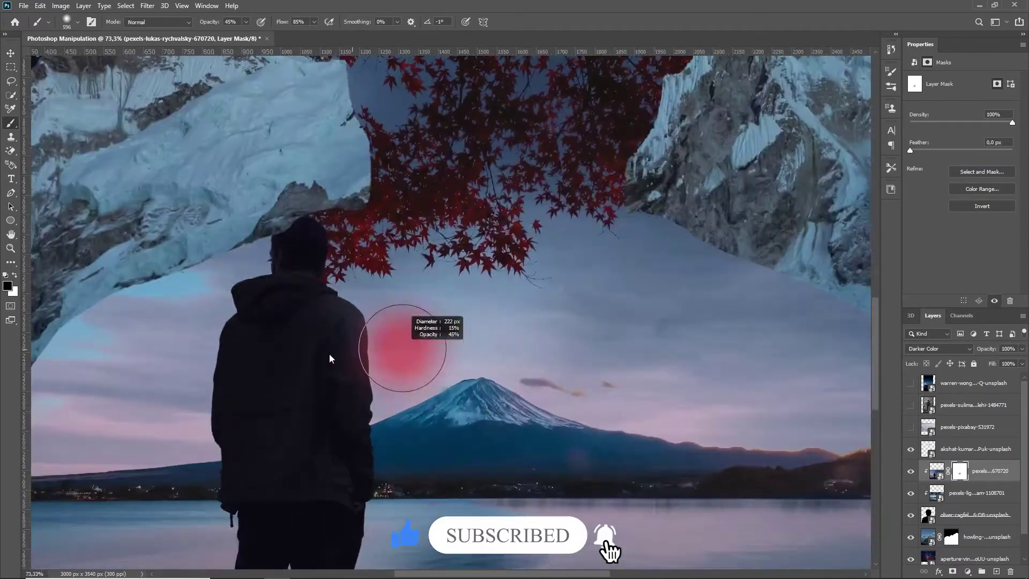
pyautogui.moveTo(435, 283)
pyautogui.mouseDown()
pyautogui.moveTo(712, 298)
pyautogui.moveTo(758, 379)
pyautogui.mouseUp()
pyautogui.scroll(-5, 723, 311)
pyautogui.moveTo(498, 311); pyautogui.dragTo(773, 481)
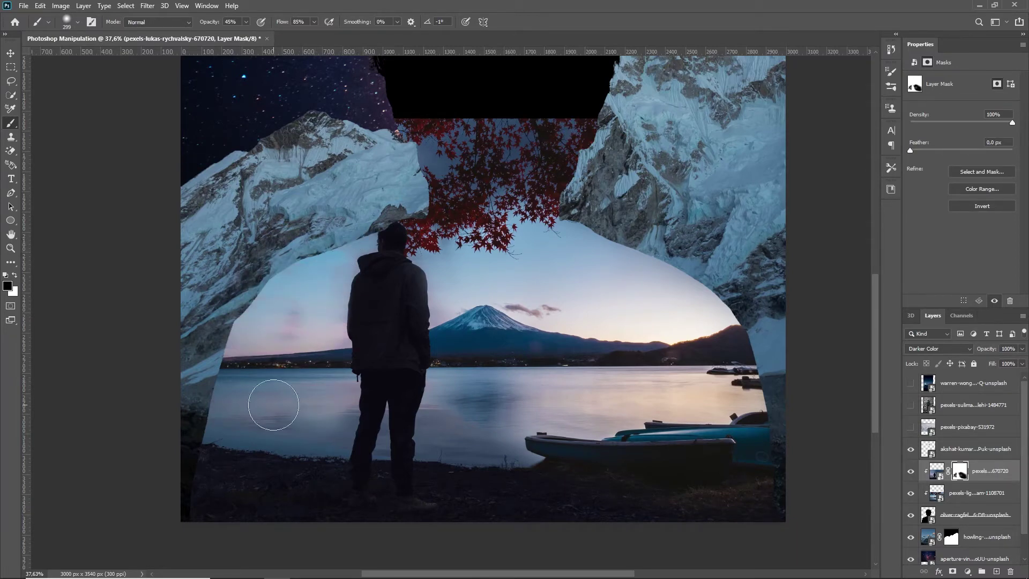
pyautogui.scroll(5, 324, 444)
pyautogui.moveTo(455, 413); pyautogui.dragTo(536, 391)
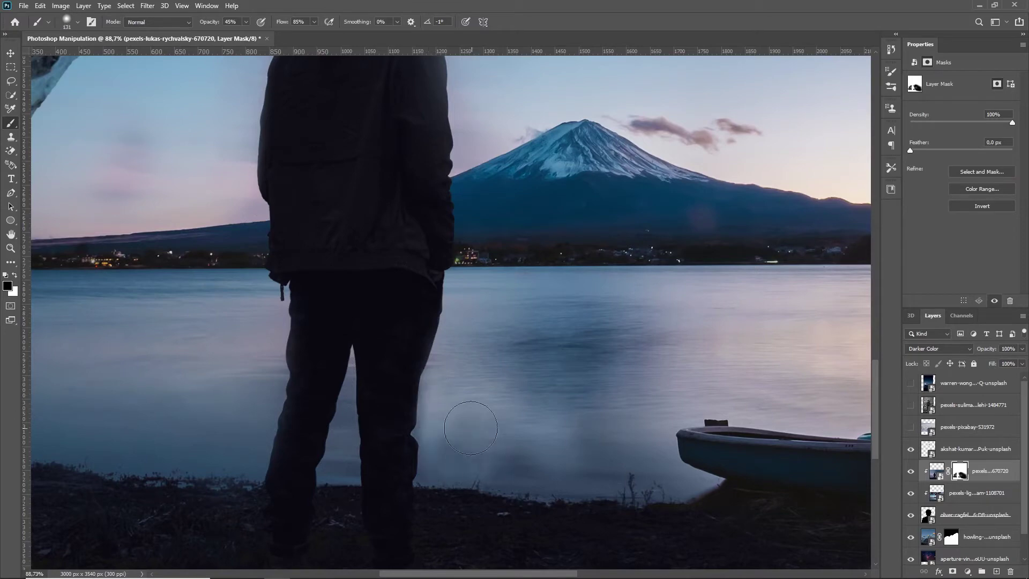
pyautogui.scroll(5, 349, 449)
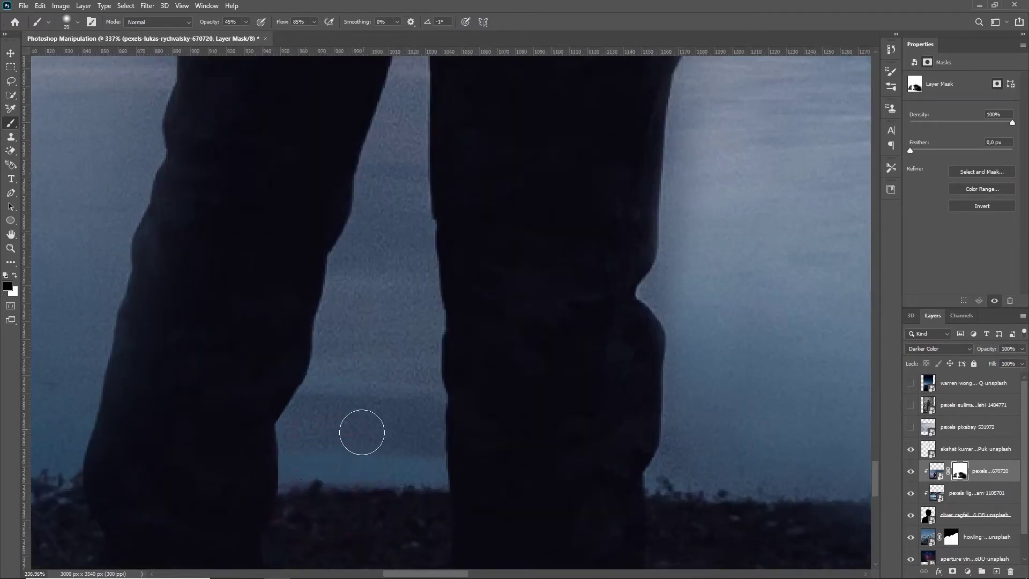
# - Fill the gap between the legs on the mask, then show the cloud photo
pyautogui.press('w')
pyautogui.press('Delete')
pyautogui.hotkey('ctrl', 'd')
pyautogui.press('b')
pyautogui.scroll(2, 428, 437)
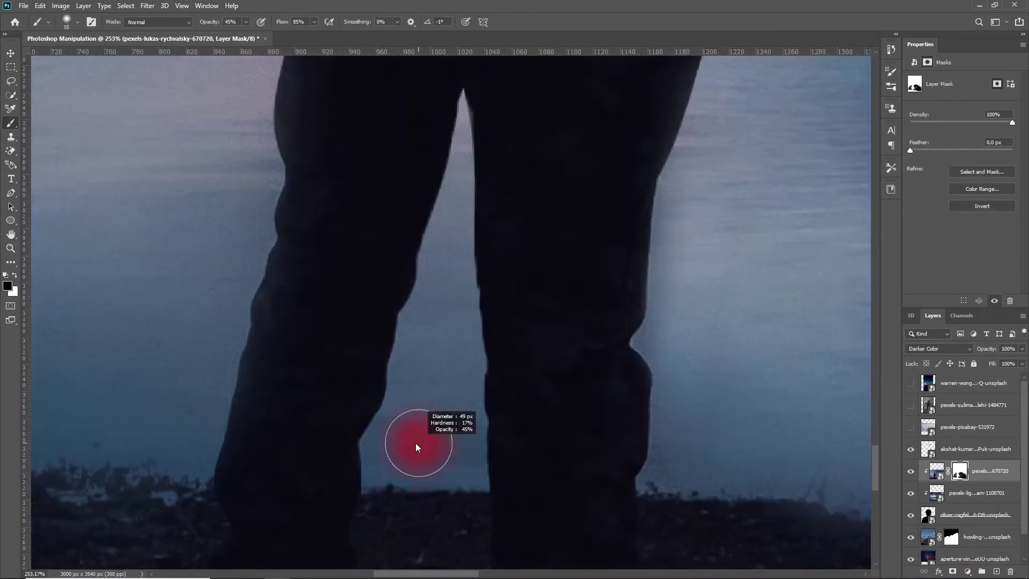
pyautogui.scroll(-4, 445, 261)
pyautogui.scroll(-4, 298, 287)
pyautogui.click(911, 426)
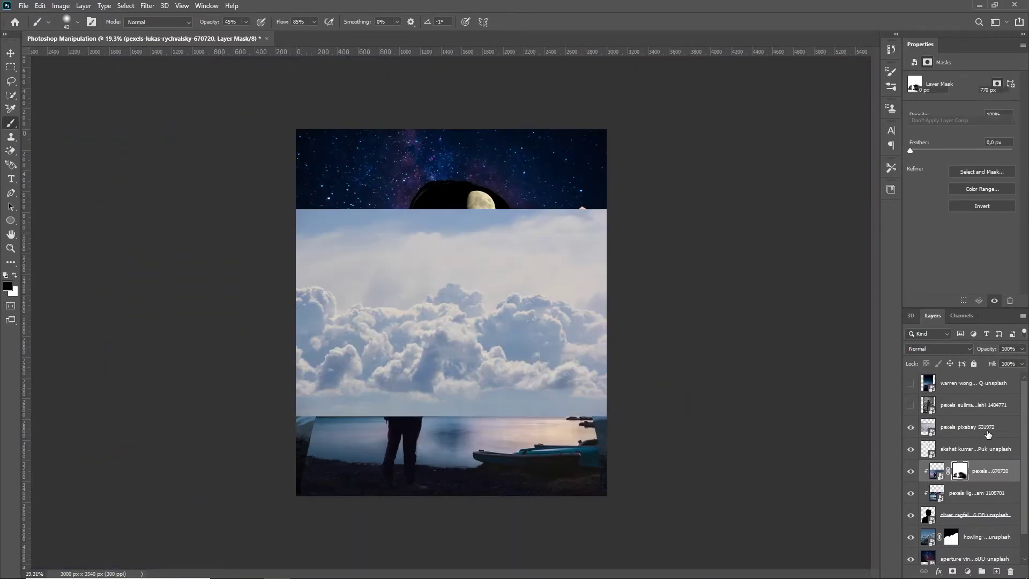
# - Set the cloud photo to Darker Color, clip it, and reposition it over the lower half
pyautogui.click(964, 427)
pyautogui.click(937, 348)
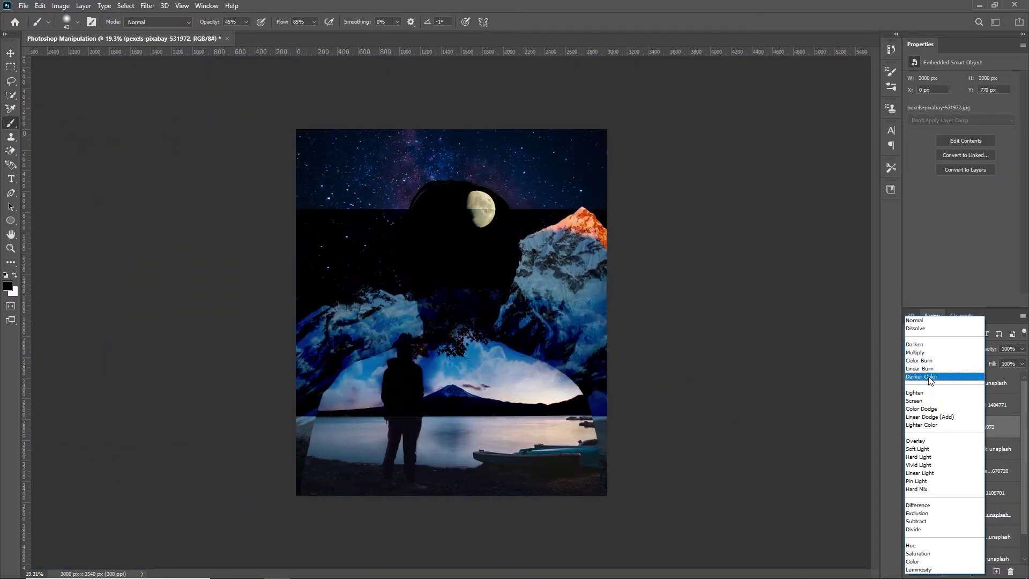
pyautogui.click(931, 376)
pyautogui.click(911, 428)
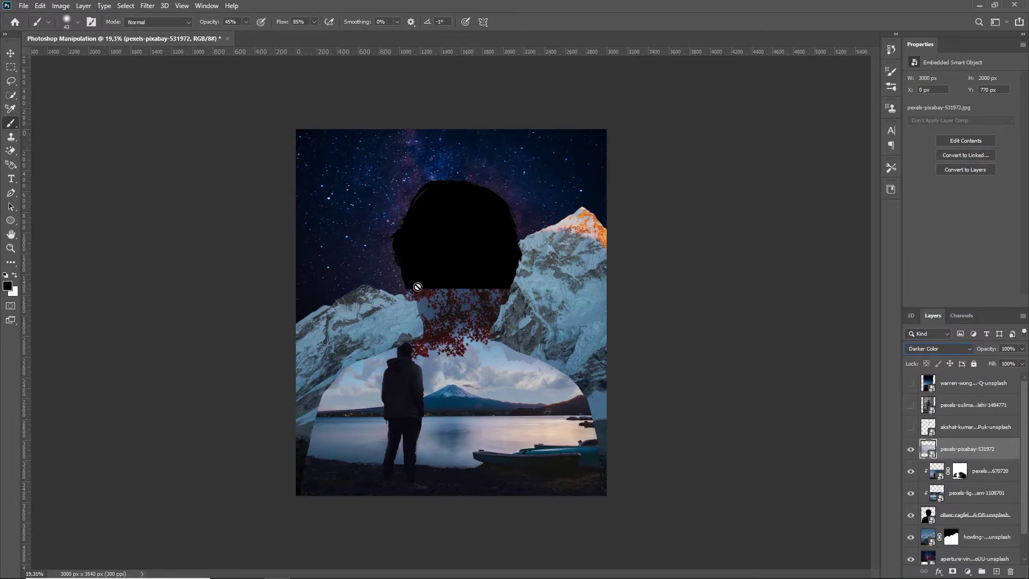
pyautogui.keyDown('alt'); pyautogui.click(974, 459); pyautogui.keyUp('alt')
pyautogui.scroll(-1, 449, 314)
pyautogui.hotkey('ctrl', 't')
pyautogui.moveTo(473, 361); pyautogui.dragTo(465, 332)
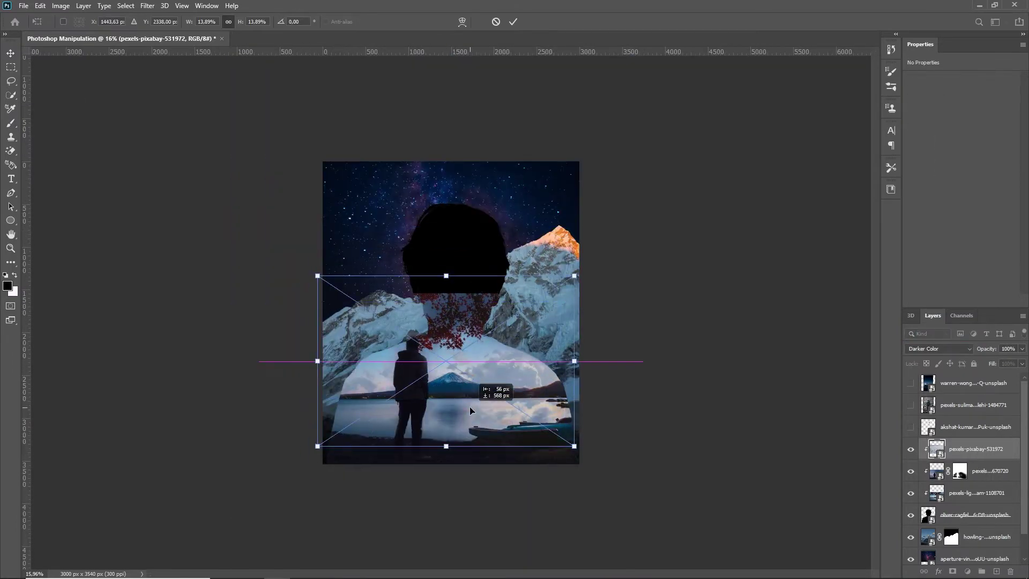
pyautogui.press('Return')
# - Unclip the clouds, move them above the moon layer, shift them up-right, and add a layer mask
pyautogui.click(939, 349)
pyautogui.click(922, 321)
pyautogui.moveTo(487, 344)
pyautogui.mouseDown()
pyautogui.moveTo(675, 208)
pyautogui.moveTo(482, 391)
pyautogui.mouseUp()
pyautogui.click(939, 349)
pyautogui.click(921, 360)
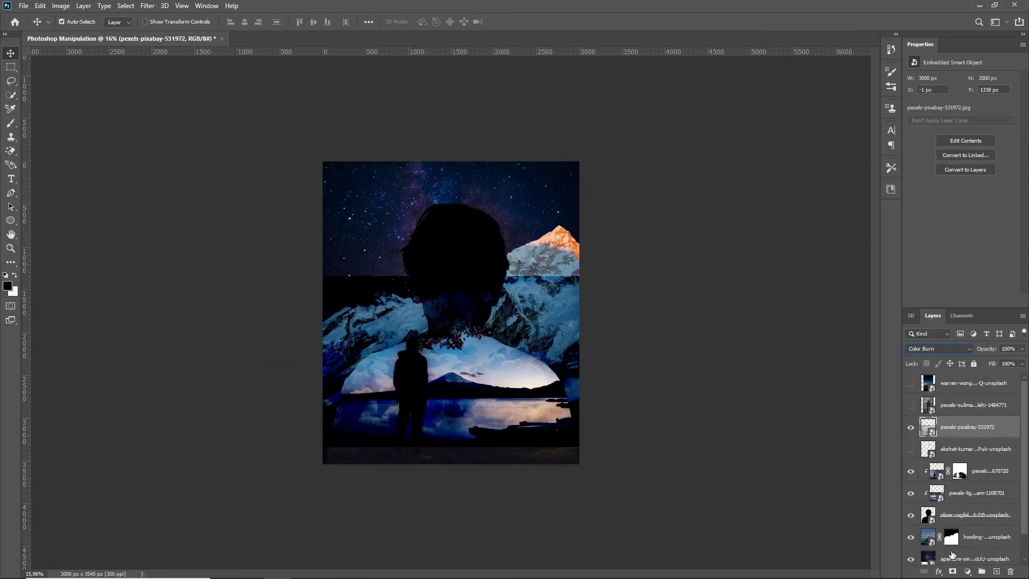
pyautogui.click(952, 571)
pyautogui.hotkey('ctrl', '+')
pyautogui.hotkey('ctrl', '+')
pyautogui.hotkey('ctrl', '+')
pyautogui.hotkey('ctrl', '0')
# - Set the clouds to Screen, stretch them over the sky, and move them below the moon layer
pyautogui.click(939, 349)
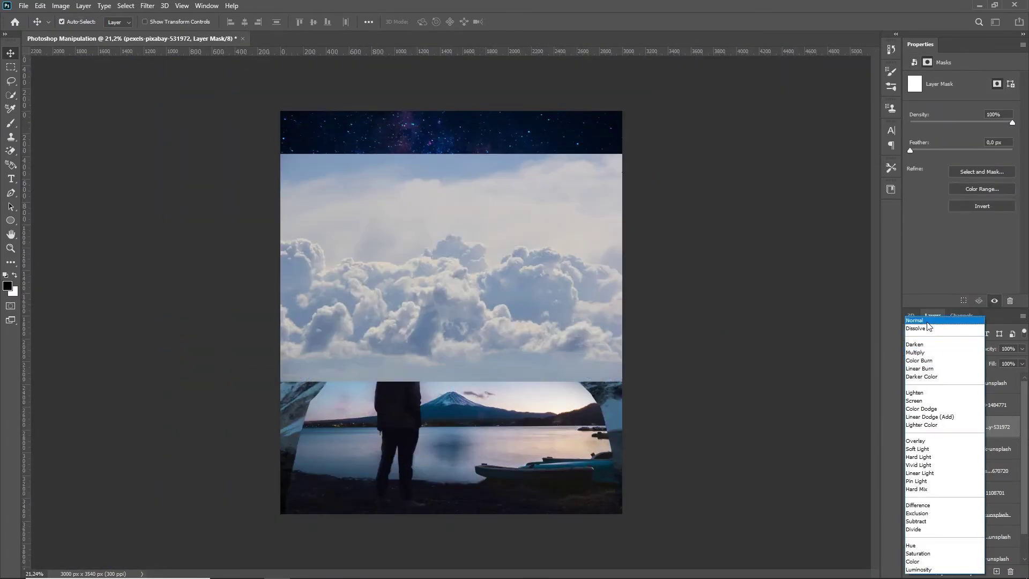
pyautogui.click(914, 400)
pyautogui.moveTo(536, 316); pyautogui.dragTo(536, 235)
pyautogui.hotkey('ctrl', 't')
pyautogui.moveTo(451, 435); pyautogui.dragTo(456, 401)
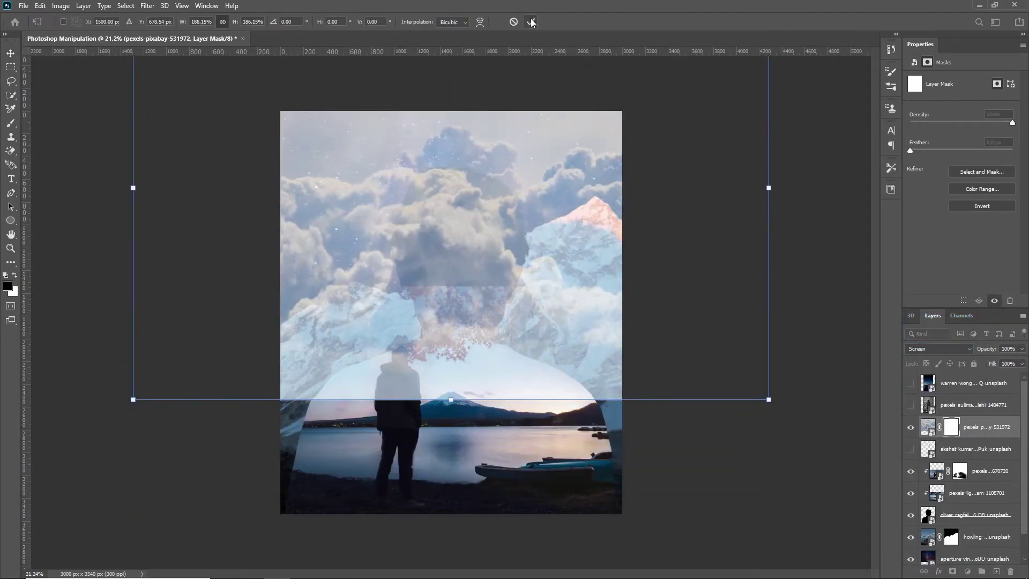
pyautogui.press('Return')
pyautogui.keyDown('alt'); pyautogui.click(971, 435); pyautogui.keyUp('alt')
pyautogui.moveTo(992, 452); pyautogui.dragTo(958, 462)
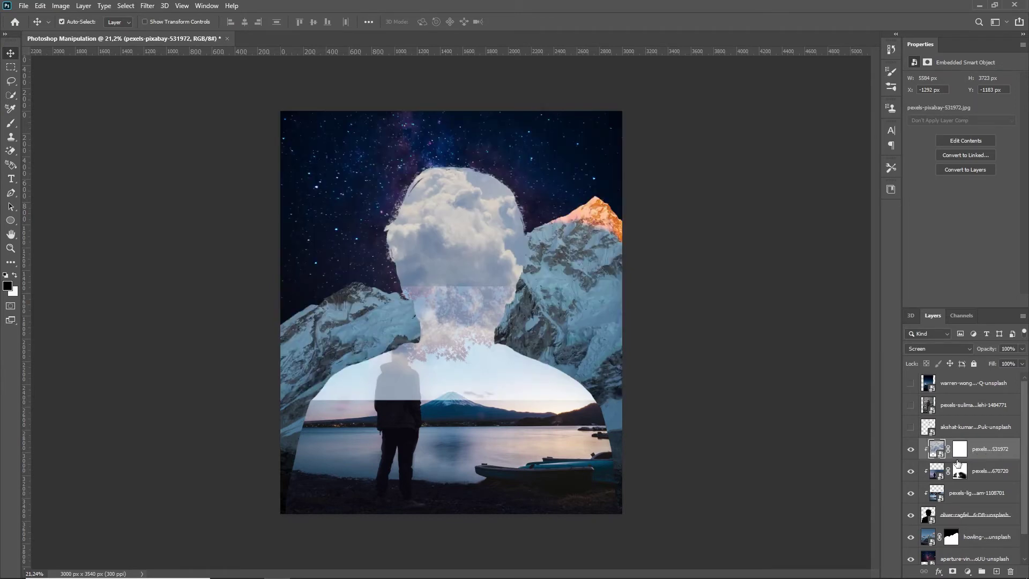
# - Fade the cloud photo's fill, move it lower in the stack, and set it to Screen
pyautogui.click(957, 351)
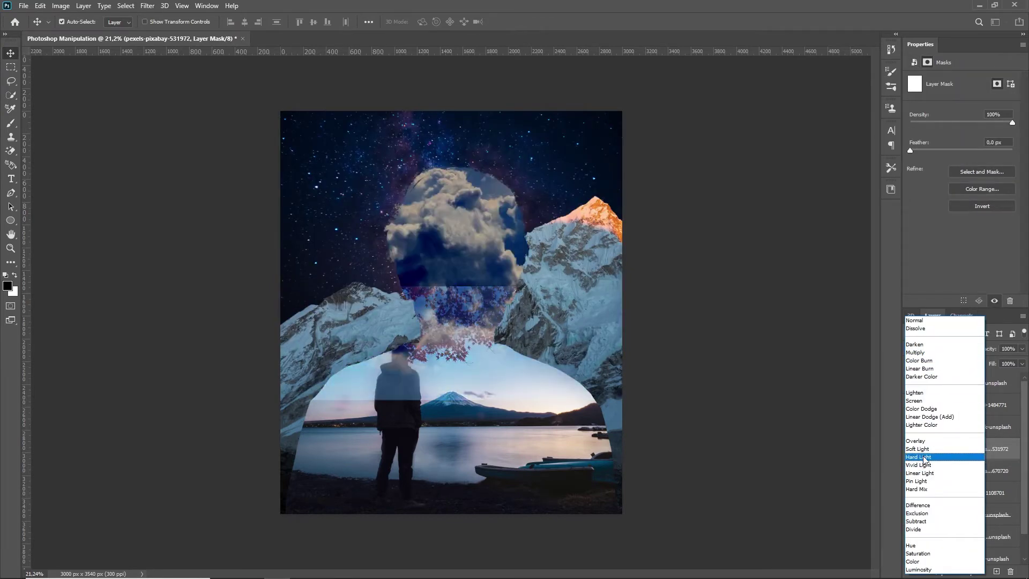
pyautogui.click(914, 320)
pyautogui.click(938, 348)
pyautogui.moveTo(992, 364); pyautogui.dragTo(1008, 368)
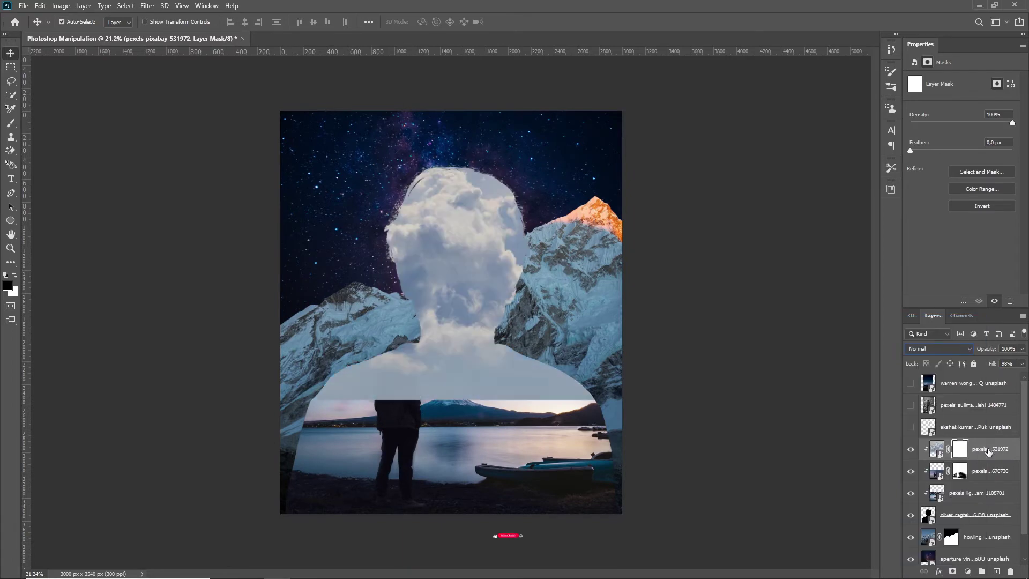
pyautogui.moveTo(959, 448); pyautogui.dragTo(959, 515)
pyautogui.click(938, 348)
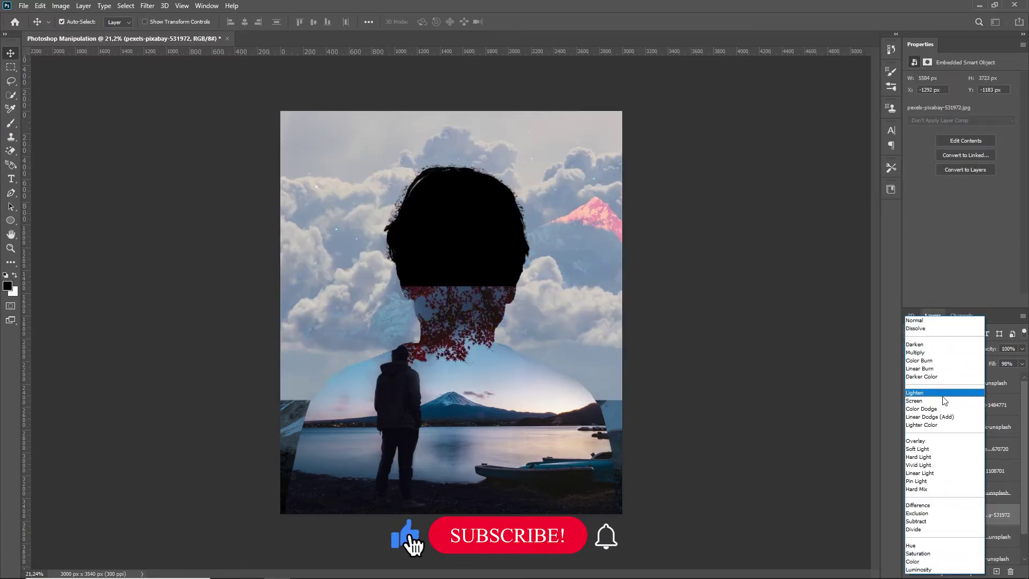
pyautogui.click(943, 400)
# - Raise cloud opacity to 92%, paint clouds into the upper-left sky, and stretch the red leaves to fill the head
pyautogui.moveTo(986, 349); pyautogui.dragTo(984, 351)
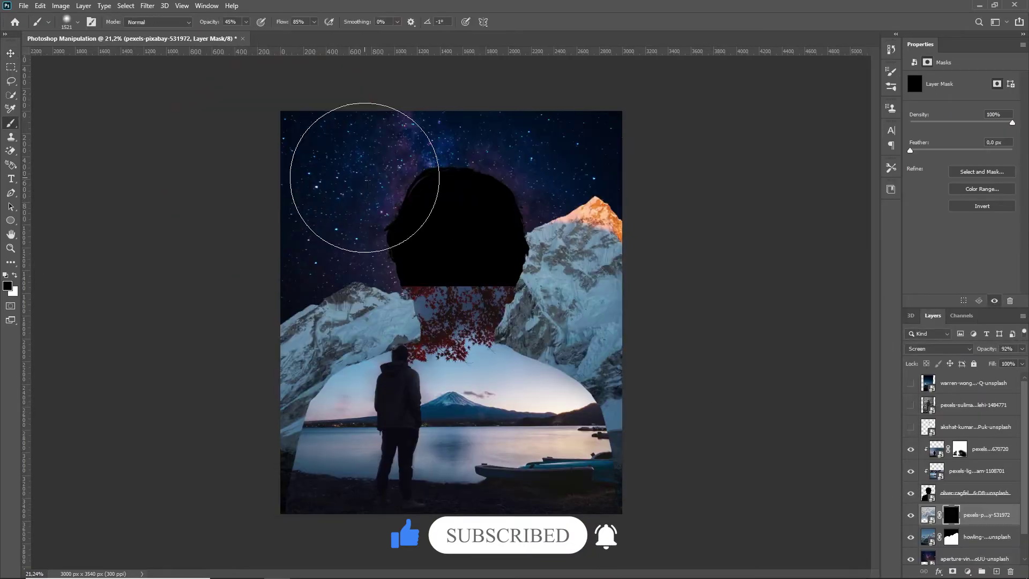
pyautogui.moveTo(238, 254); pyautogui.dragTo(182, 280)
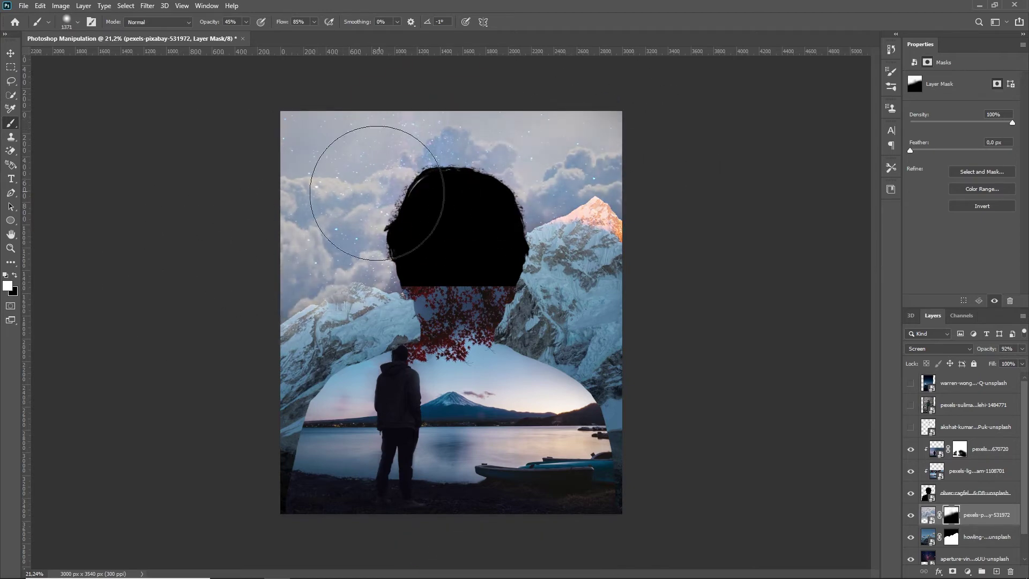
pyautogui.click(975, 470)
pyautogui.hotkey('ctrl', 't')
pyautogui.moveTo(450, 264); pyautogui.dragTo(459, 164)
pyautogui.press('Return')
# - Try out other unused photo layers, then show and select the night photo of the man on a rock
pyautogui.click(962, 452)
pyautogui.press('b')
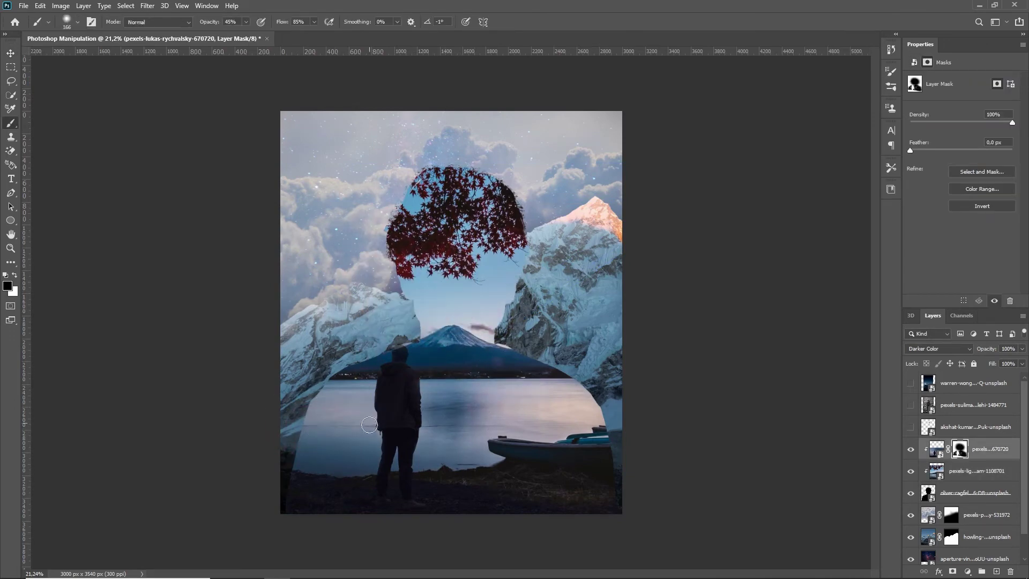
pyautogui.click(910, 426)
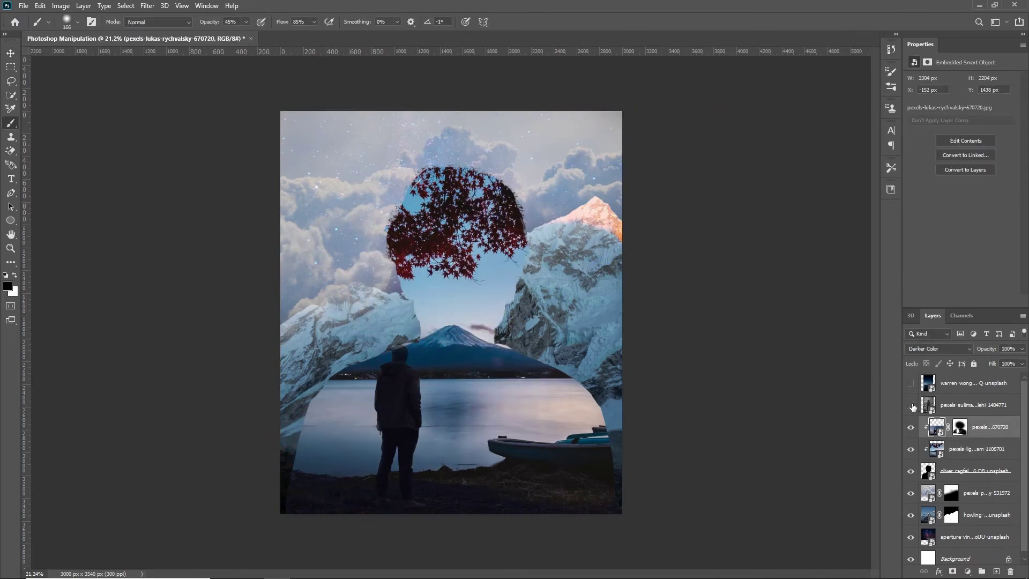
pyautogui.click(910, 405)
pyautogui.click(973, 405)
pyautogui.press('v')
pyautogui.moveTo(509, 322)
pyautogui.mouseDown()
pyautogui.moveTo(194, 431)
pyautogui.moveTo(504, 348)
pyautogui.moveTo(693, 348)
pyautogui.moveTo(492, 359)
pyautogui.moveTo(476, 376)
pyautogui.mouseUp()
pyautogui.click(910, 405)
pyautogui.click(910, 382)
pyautogui.click(973, 383)
# - Set the man-on-rock photo to Lighten blending and enlarge it downward
pyautogui.click(938, 349)
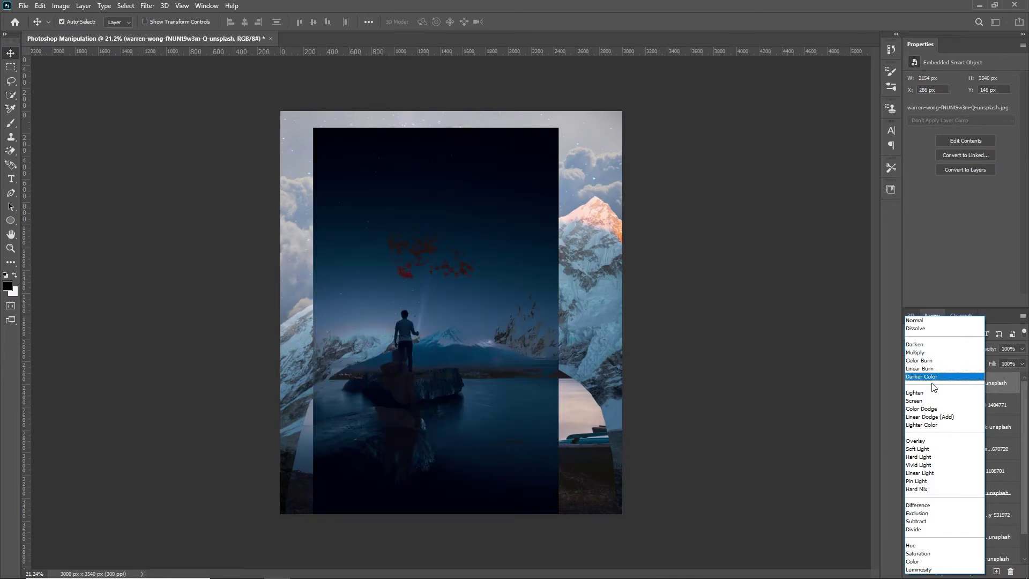
pyautogui.click(916, 393)
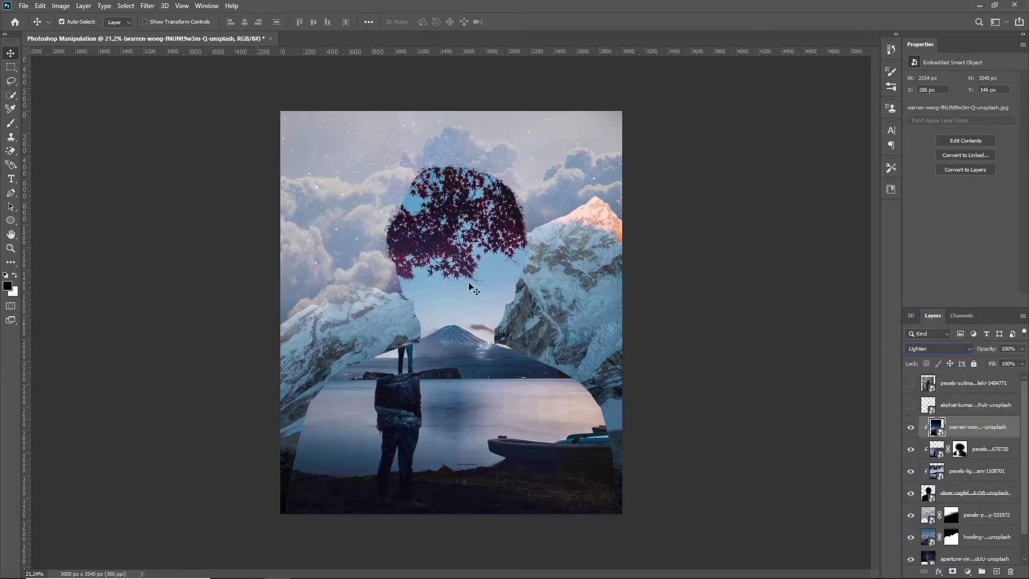
pyautogui.hotkey('ctrl', 't')
pyautogui.scroll(-2, 457, 372)
pyautogui.moveTo(462, 357); pyautogui.dragTo(506, 399)
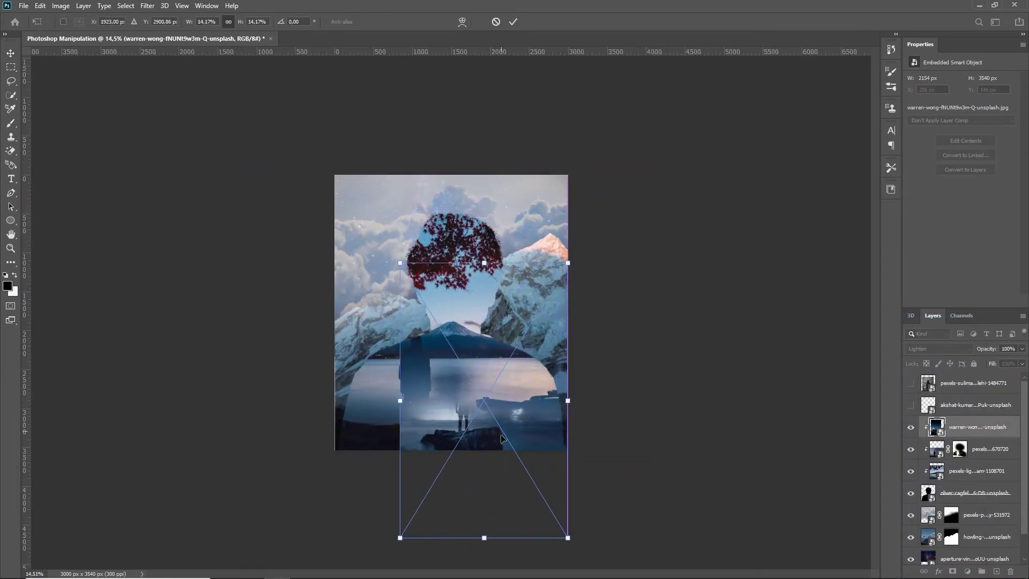
pyautogui.moveTo(494, 489)
pyautogui.mouseDown()
pyautogui.moveTo(474, 507)
pyautogui.moveTo(473, 568)
pyautogui.mouseUp()
pyautogui.moveTo(462, 430); pyautogui.dragTo(470, 474)
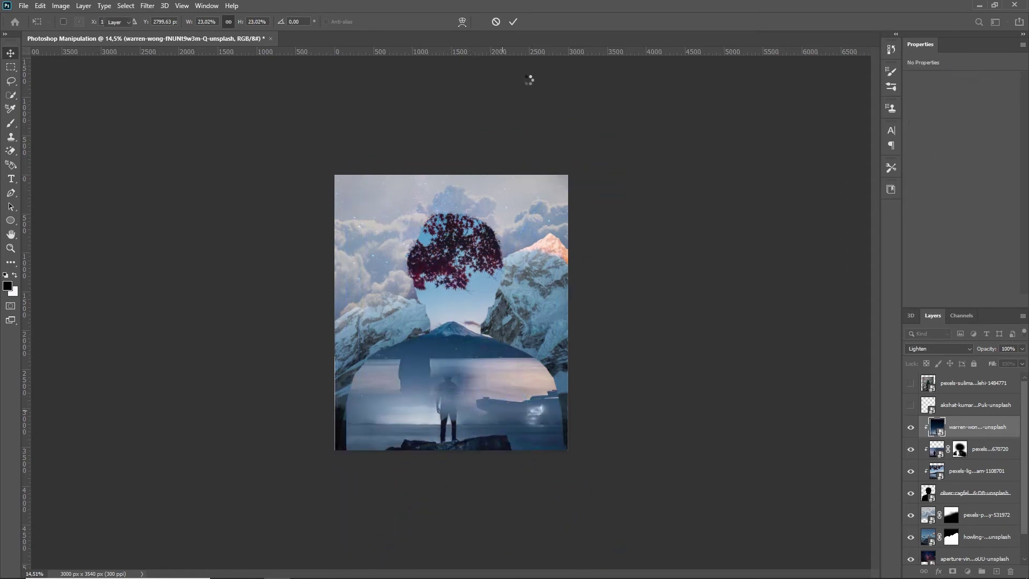
pyautogui.click(938, 348)
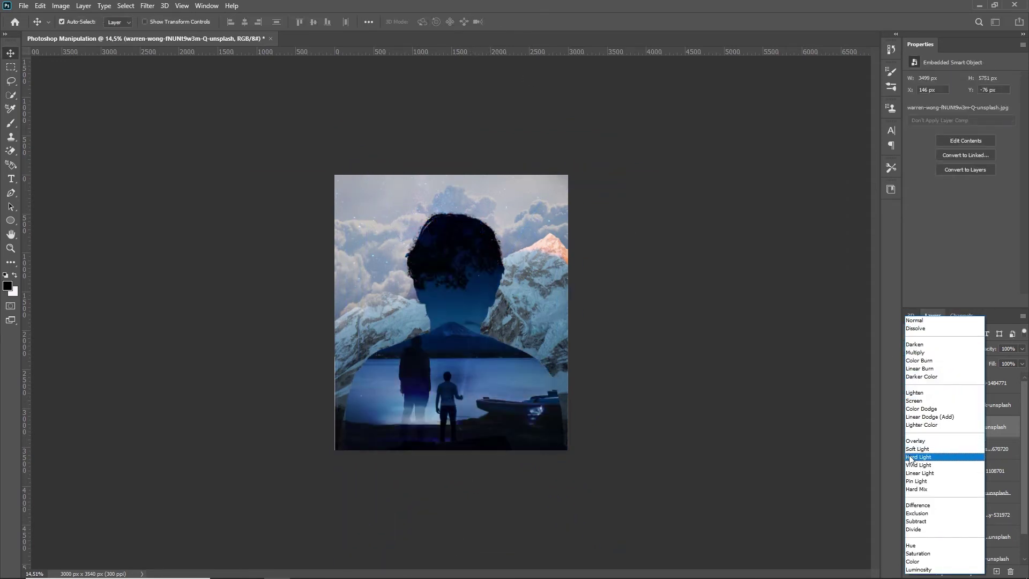
# - Return the man-on-rock photo to Normal, enlarge it to fill the body, then hide it
pyautogui.click(913, 320)
pyautogui.hotkey('ctrl', 't')
pyautogui.moveTo(487, 441); pyautogui.dragTo(487, 396)
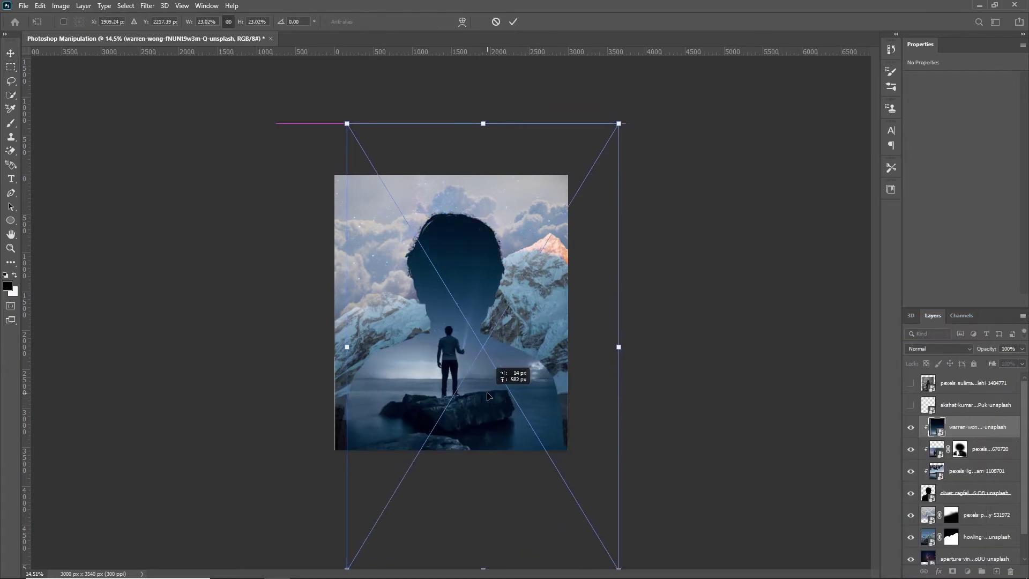
pyautogui.moveTo(618, 347); pyautogui.dragTo(673, 348)
pyautogui.press('Return')
pyautogui.scroll(3, 494, 391)
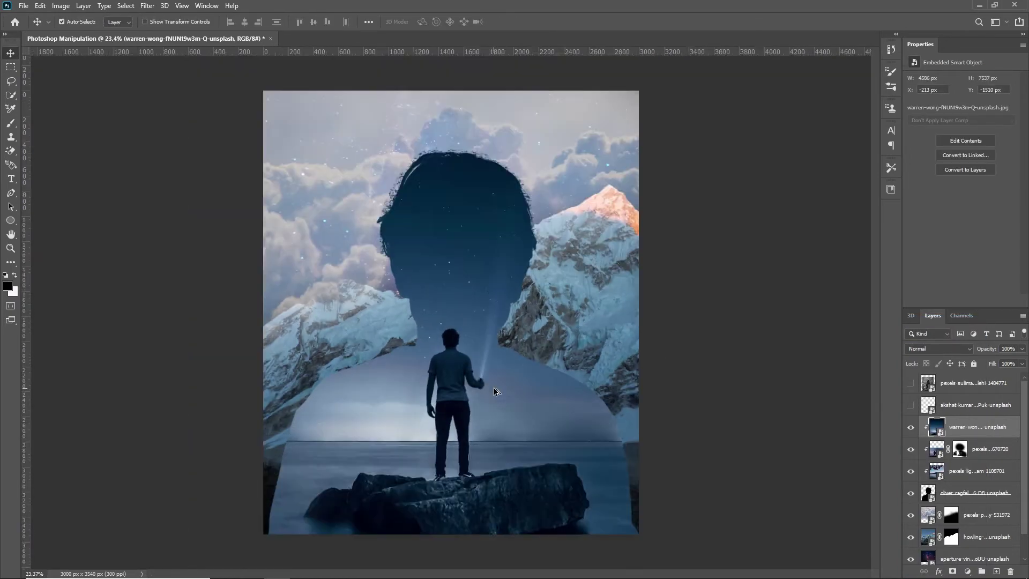
pyautogui.scroll(-1, 494, 391)
pyautogui.click(911, 427)
pyautogui.click(910, 427)
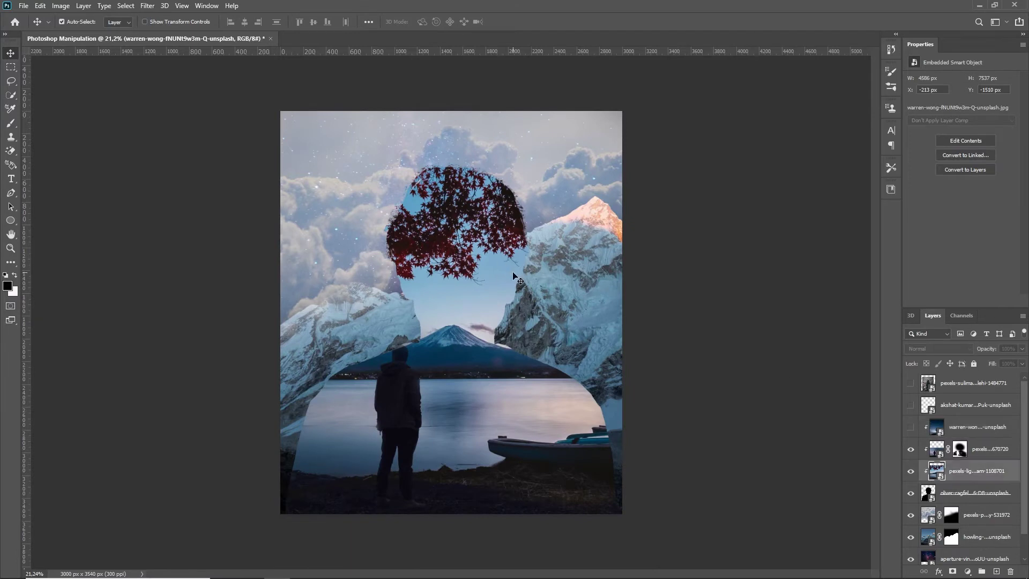
# - Add an Inner Shadow to the silhouette with larger size, lower opacity and sampled dark brown
pyautogui.doubleClick(1013, 496)
pyautogui.click(329, 164)
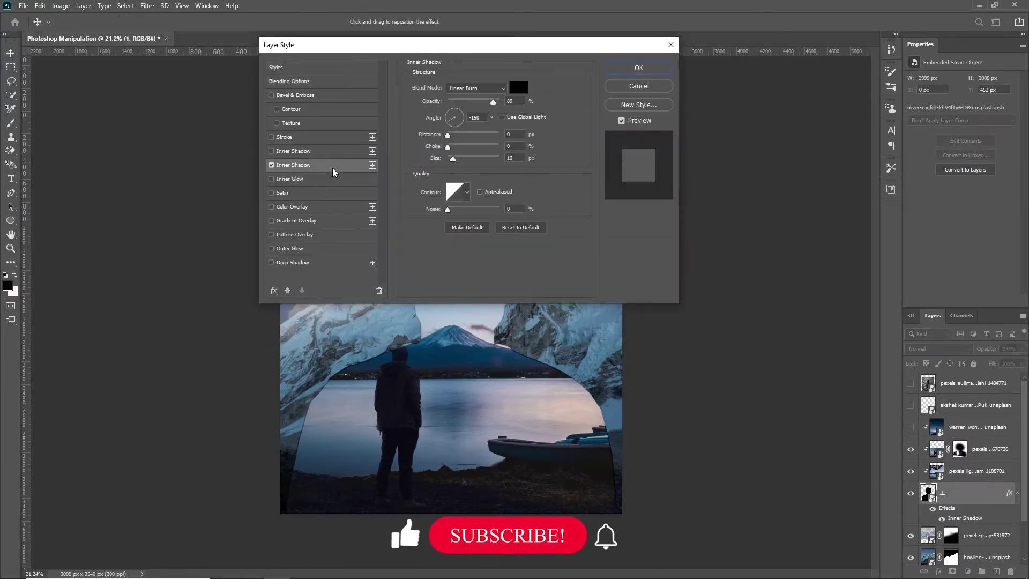
pyautogui.moveTo(464, 159)
pyautogui.mouseDown()
pyautogui.moveTo(490, 159)
pyautogui.moveTo(451, 146)
pyautogui.mouseUp()
pyautogui.moveTo(493, 101); pyautogui.dragTo(447, 101)
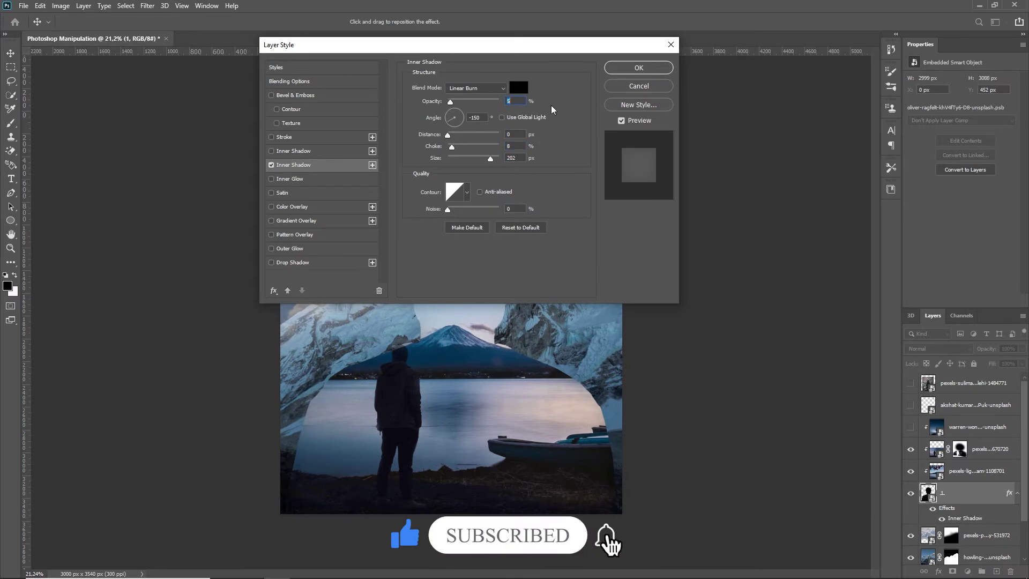
pyautogui.click(518, 87)
pyautogui.click(592, 487)
pyautogui.click(526, 359)
pyautogui.click(519, 88)
pyautogui.click(522, 360)
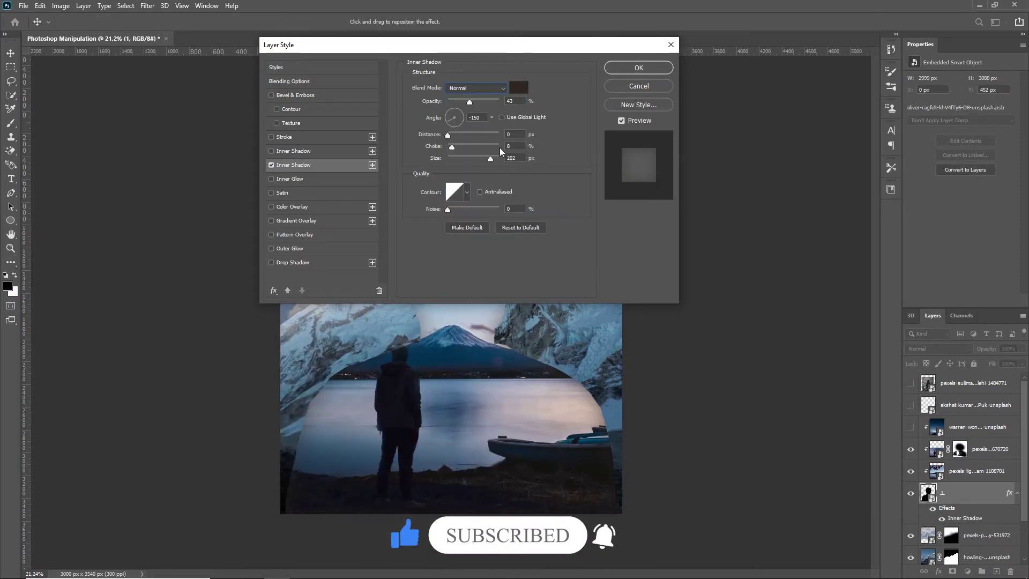
pyautogui.click(638, 68)
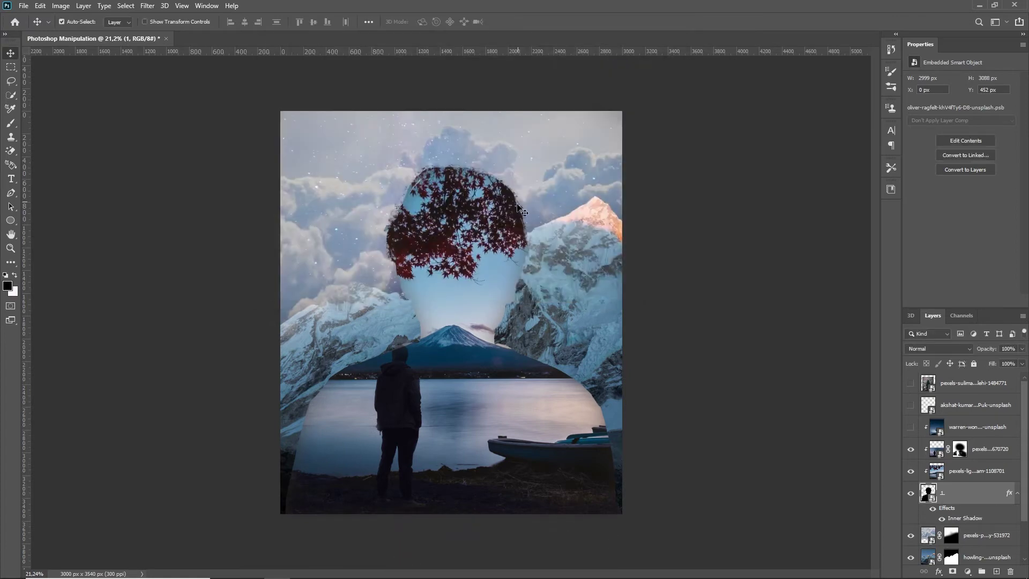
# - Split the silhouette's Underlying Layer blend slider to 0/131 to let dark tones through
pyautogui.doubleClick(992, 494)
pyautogui.moveTo(410, 235); pyautogui.dragTo(481, 236)
pyautogui.press('Return')
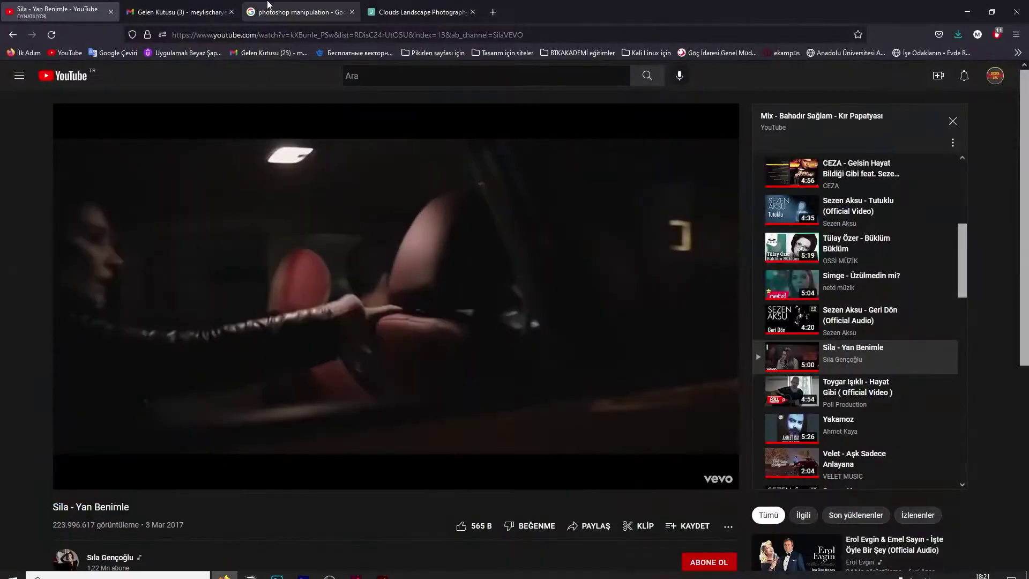
# - Enlarge the lake-and-figure photo to about 120.61% and shift it up and left
pyautogui.click(268, 4)
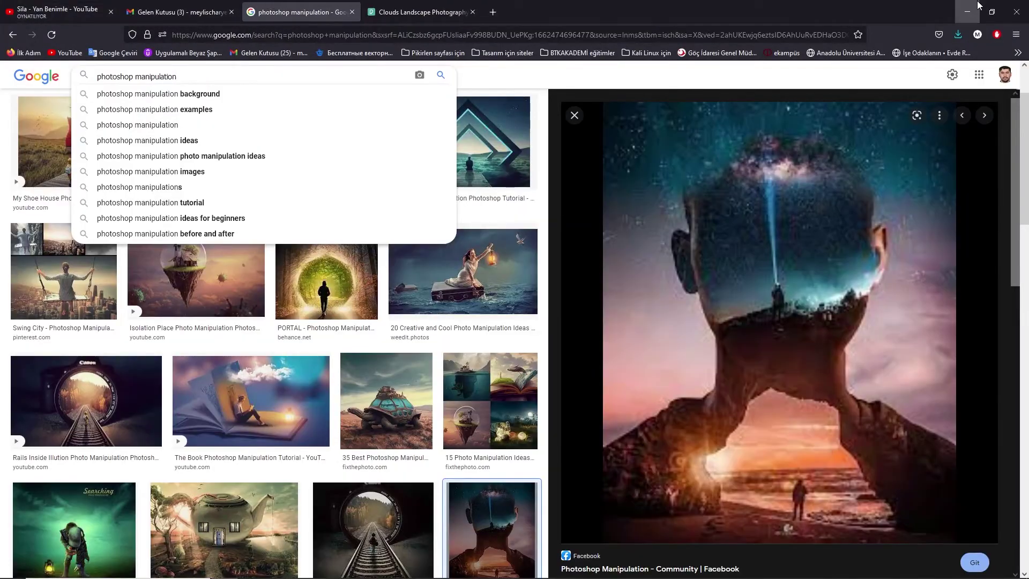
pyautogui.click(967, 10)
pyautogui.click(975, 449)
pyautogui.hotkey('ctrl', 't')
pyautogui.moveTo(452, 420); pyautogui.dragTo(428, 406)
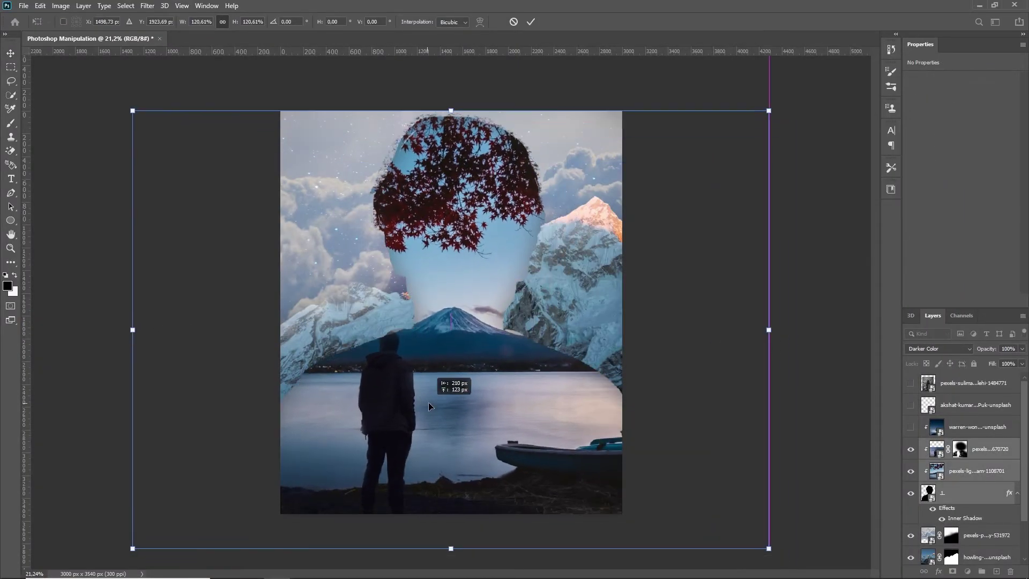
# - Place the snowy mountain layer above the lake photo in the clipped group, keeping Normal blending
pyautogui.press('Return')
pyautogui.moveTo(975, 535)
pyautogui.mouseDown()
pyautogui.moveTo(987, 437)
pyautogui.moveTo(975, 544)
pyautogui.mouseUp()
pyautogui.click(910, 445)
pyautogui.click(910, 487)
pyautogui.moveTo(986, 509); pyautogui.dragTo(986, 434)
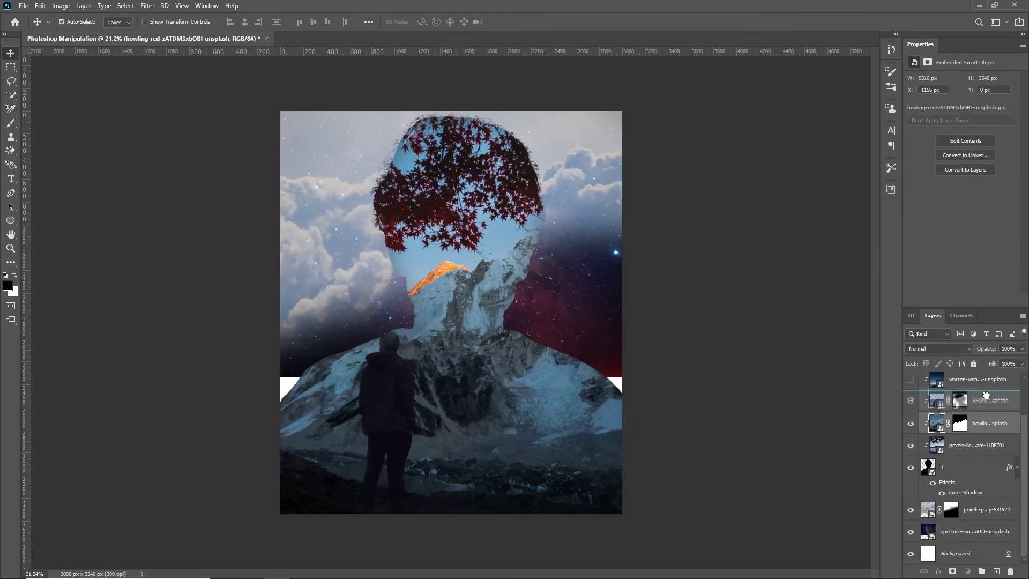
pyautogui.moveTo(986, 394); pyautogui.dragTo(986, 434)
pyautogui.click(937, 349)
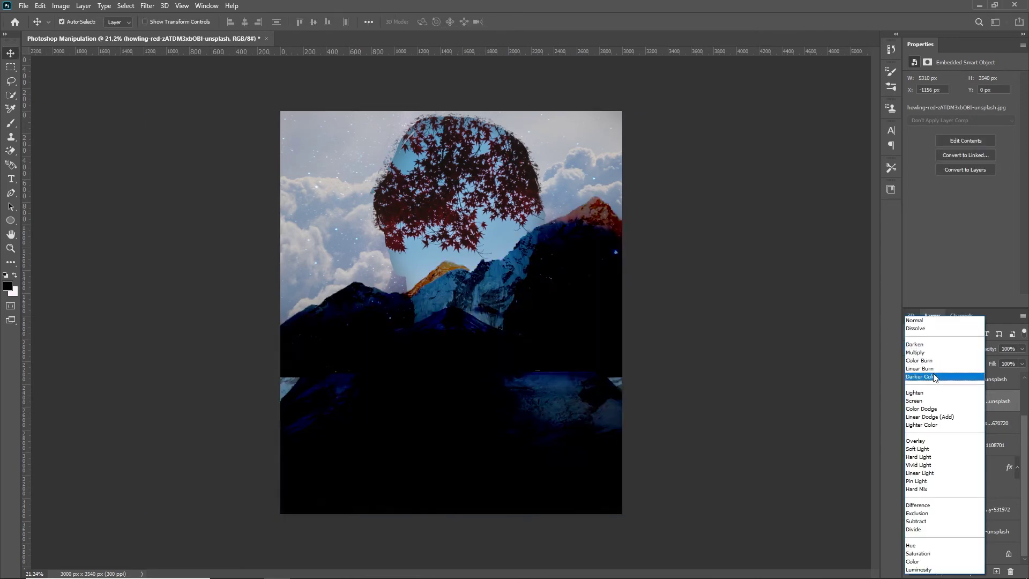
pyautogui.press('Escape')
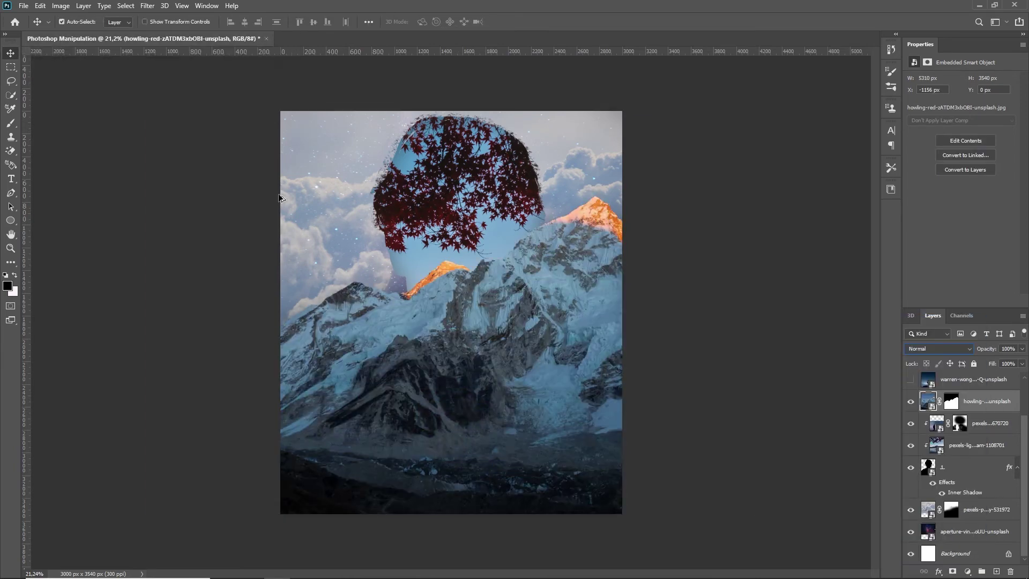
pyautogui.hotkey('ctrl', '-')
pyautogui.hotkey('ctrl', '-')
# - Shift the mountains left, then duplicate, flip horizontally and move the copy right
pyautogui.hotkey('ctrl', 't')
pyautogui.moveTo(468, 372); pyautogui.dragTo(408, 361)
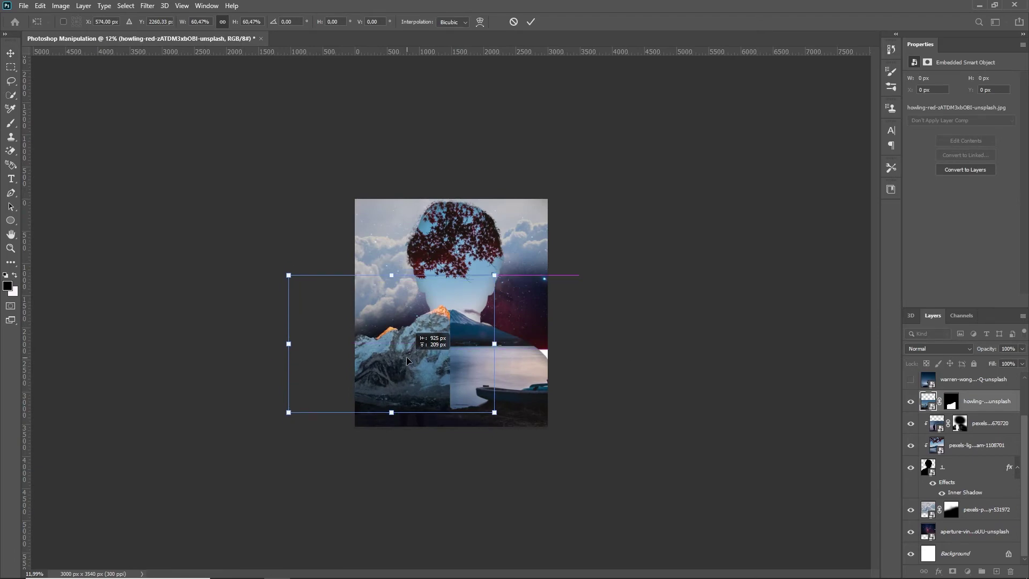
pyautogui.press('Return')
pyautogui.hotkey('ctrl', 'j')
pyautogui.hotkey('ctrl', '+')
pyautogui.hotkey('ctrl', 't')
pyautogui.moveTo(385, 396); pyautogui.dragTo(571, 396)
pyautogui.press('Return')
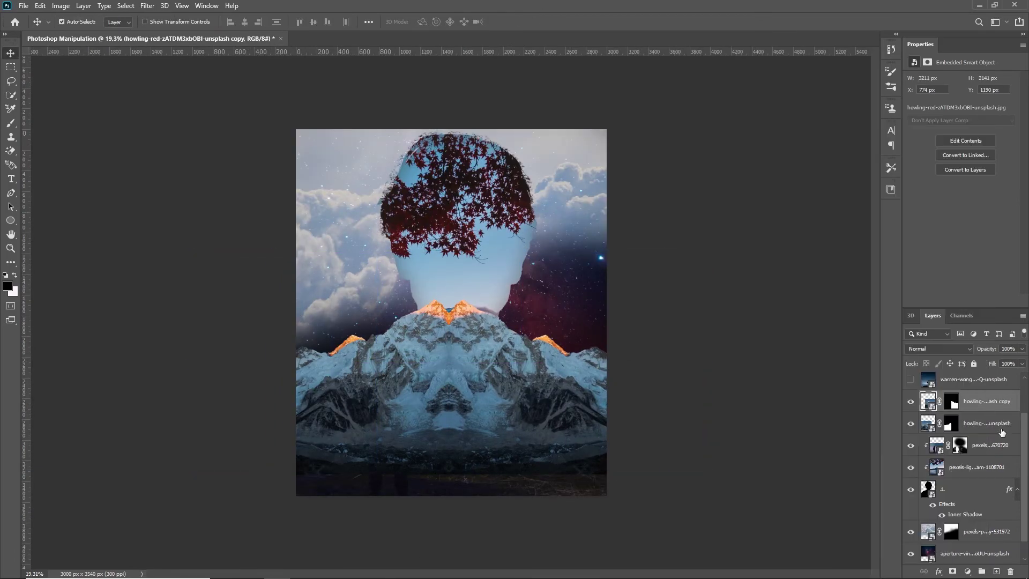
# - Combine both mountain layers into a smart object with a mask revealing the standing figure
pyautogui.keyDown('alt'); pyautogui.click(958, 408); pyautogui.keyUp('alt')
pyautogui.hotkey('ctrl', '+')
pyautogui.keyDown('alt'); pyautogui.click(958, 409); pyautogui.keyUp('alt')
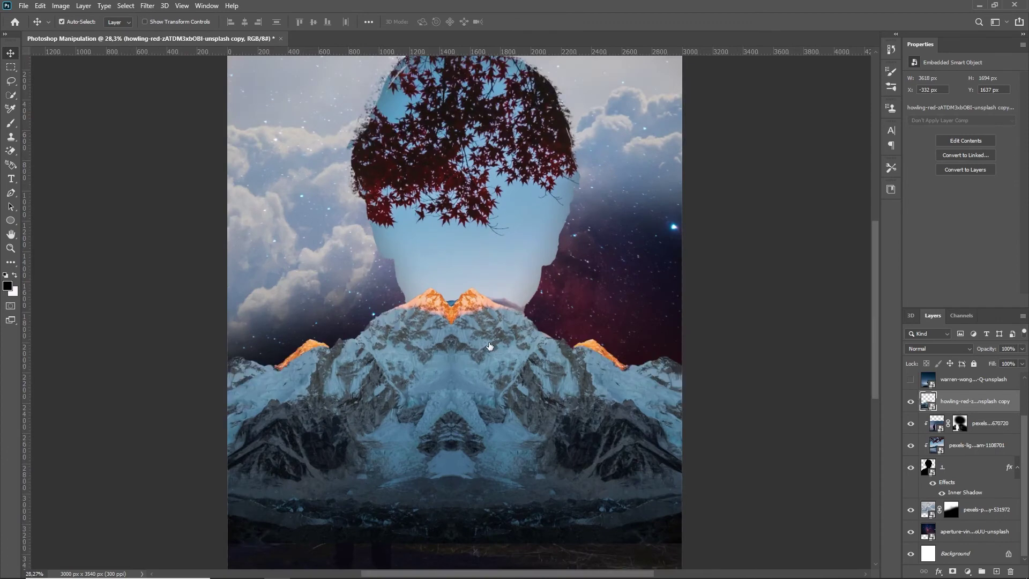
pyautogui.hotkey('ctrl', '-')
pyautogui.moveTo(479, 472)
pyautogui.mouseDown()
pyautogui.moveTo(356, 471)
pyautogui.moveTo(489, 466)
pyautogui.moveTo(540, 407)
pyautogui.moveTo(466, 418)
pyautogui.mouseUp()
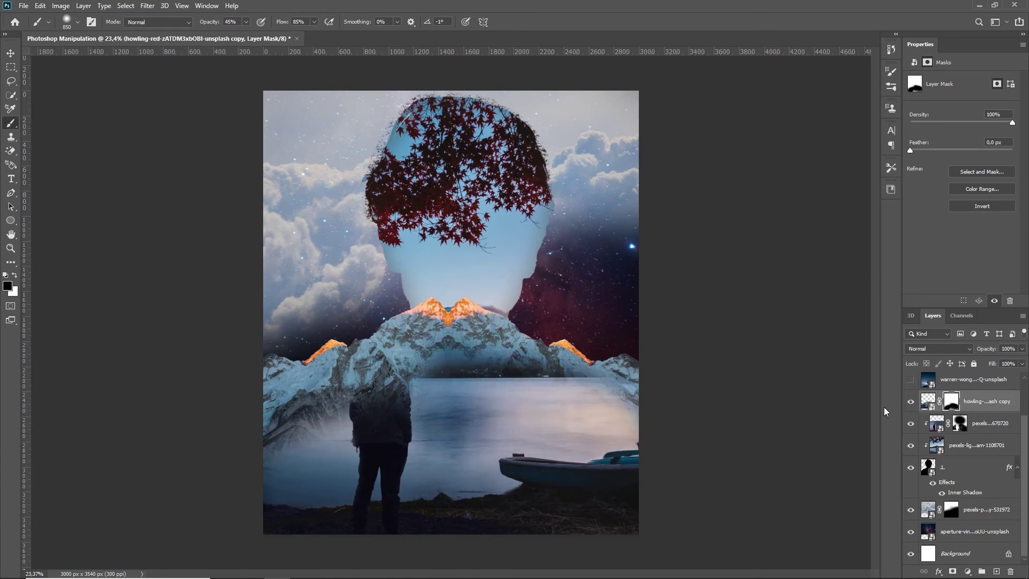
# - Mask the mountains to reveal the lake around the figure, restoring the left edge and snowy ridge
pyautogui.moveTo(300, 408); pyautogui.dragTo(365, 425)
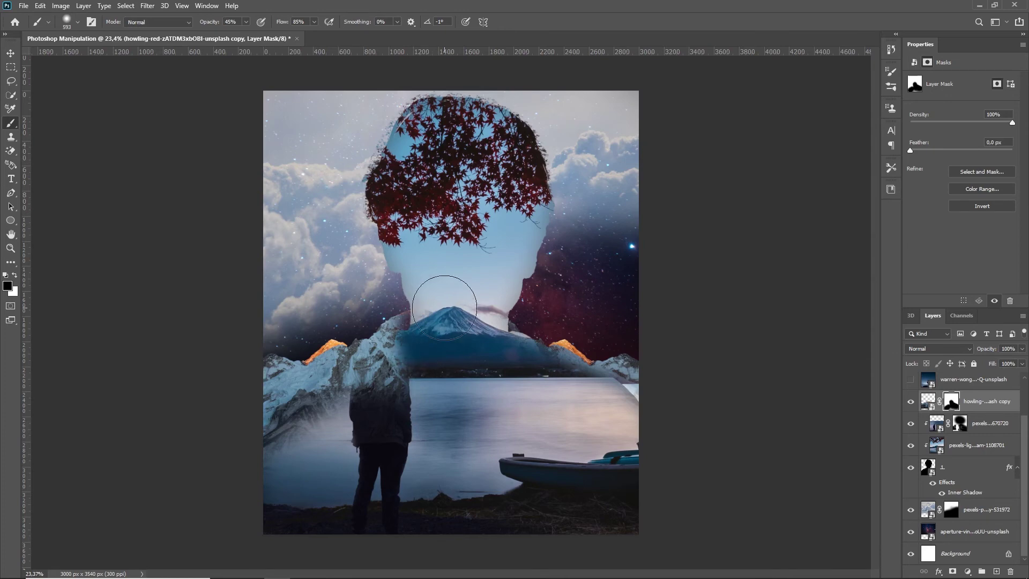
pyautogui.press('x')
pyautogui.scroll(2, 329, 373)
pyautogui.moveTo(340, 460); pyautogui.dragTo(218, 402)
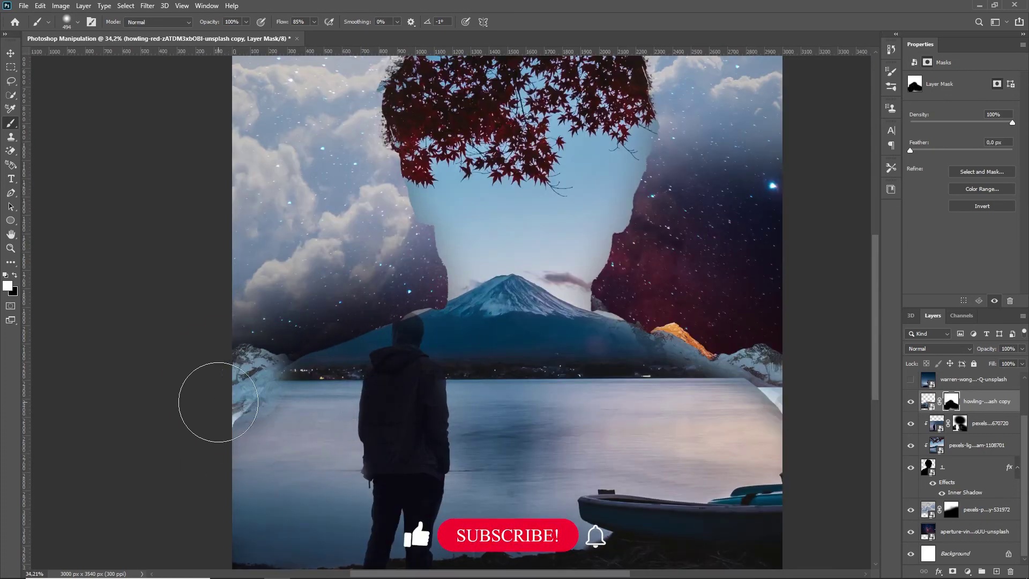
pyautogui.moveTo(403, 322); pyautogui.dragTo(537, 294)
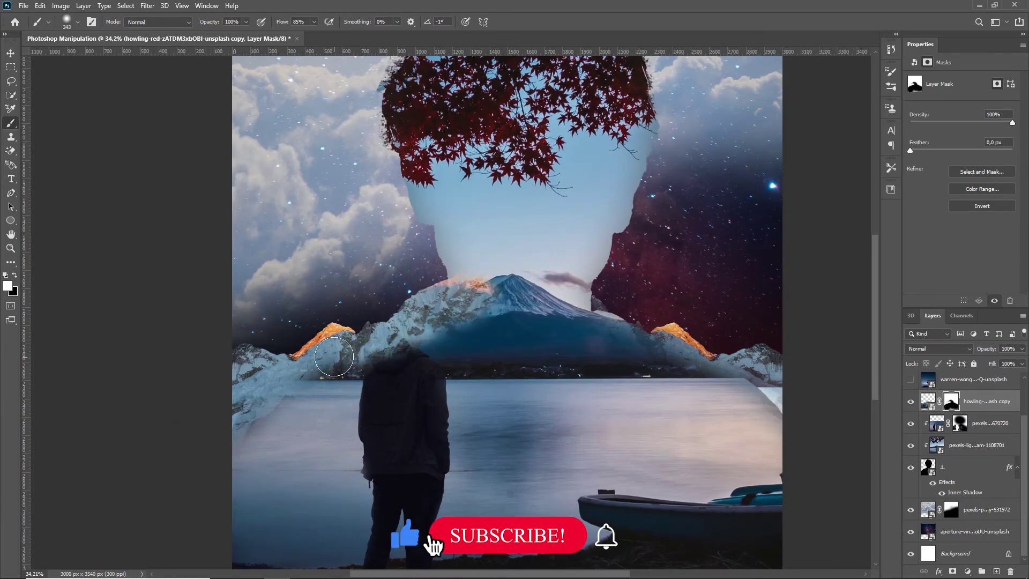
pyautogui.scroll(4, 407, 341)
pyautogui.press('x')
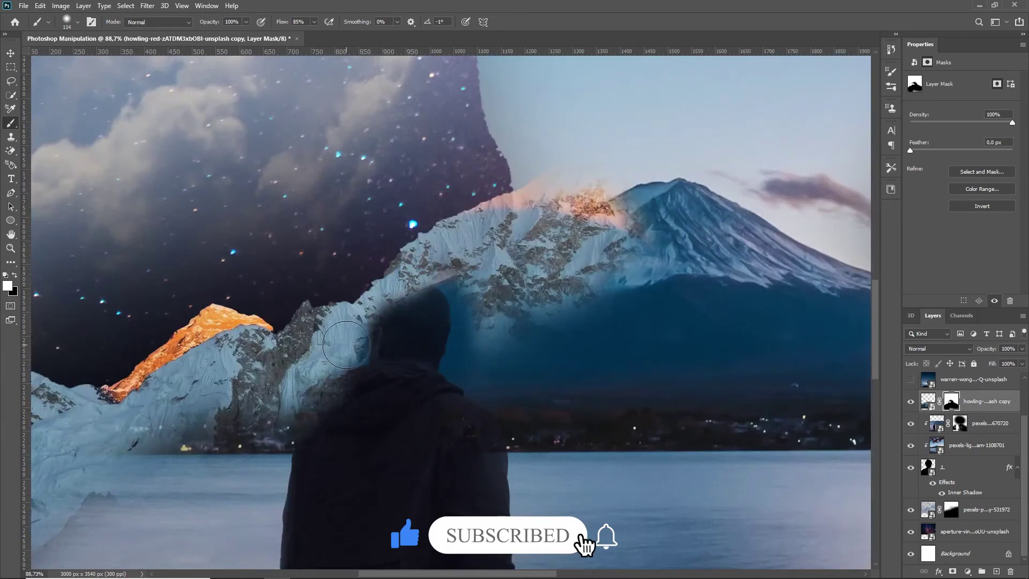
pyautogui.moveTo(346, 345); pyautogui.dragTo(459, 345)
pyautogui.scroll(-4, 270, 407)
# - Mask the central orange peak to show Mount Fuji and soften the slope at 45% opacity
pyautogui.moveTo(444, 347)
pyautogui.mouseDown()
pyautogui.moveTo(755, 436)
pyautogui.moveTo(541, 375)
pyautogui.mouseUp()
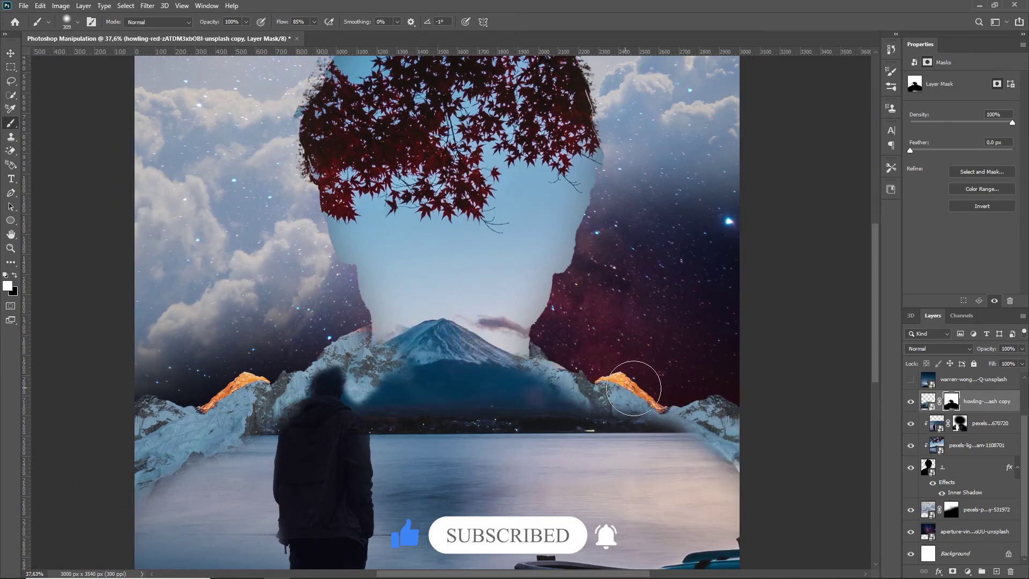
pyautogui.press('4')
pyautogui.press('5')
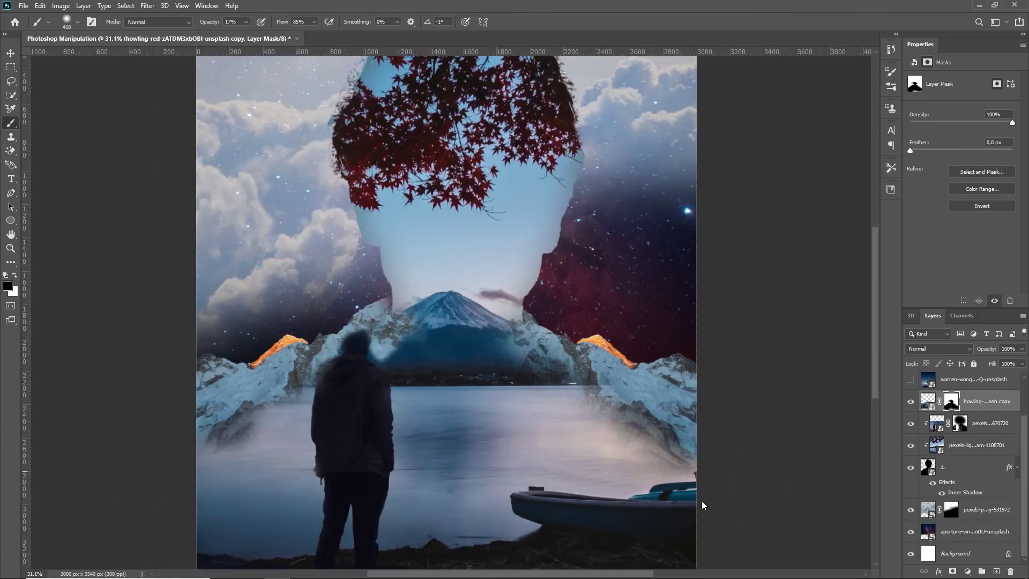
pyautogui.moveTo(407, 332); pyautogui.dragTo(339, 392)
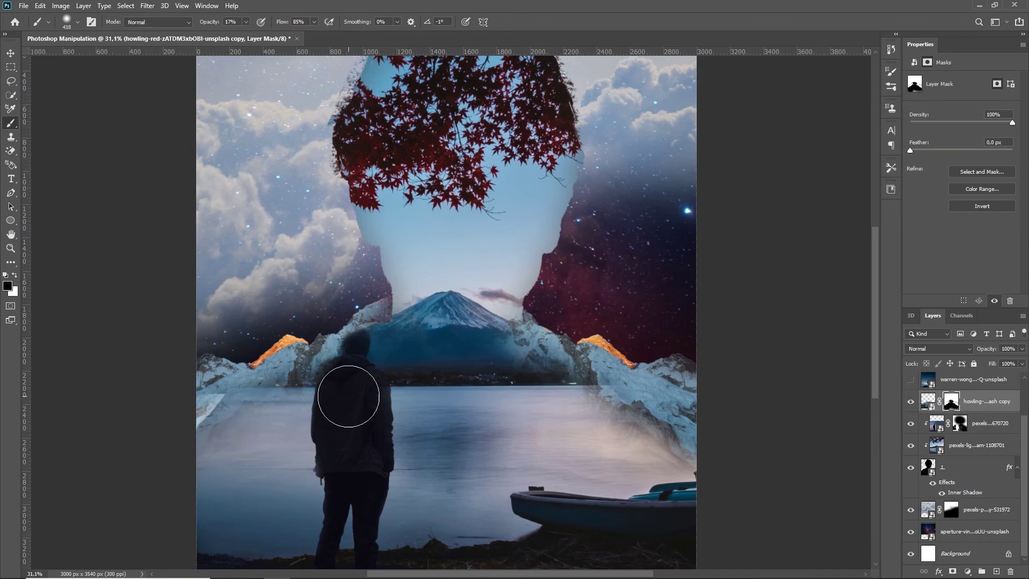
pyautogui.scroll(3, 351, 352)
pyautogui.click(910, 401)
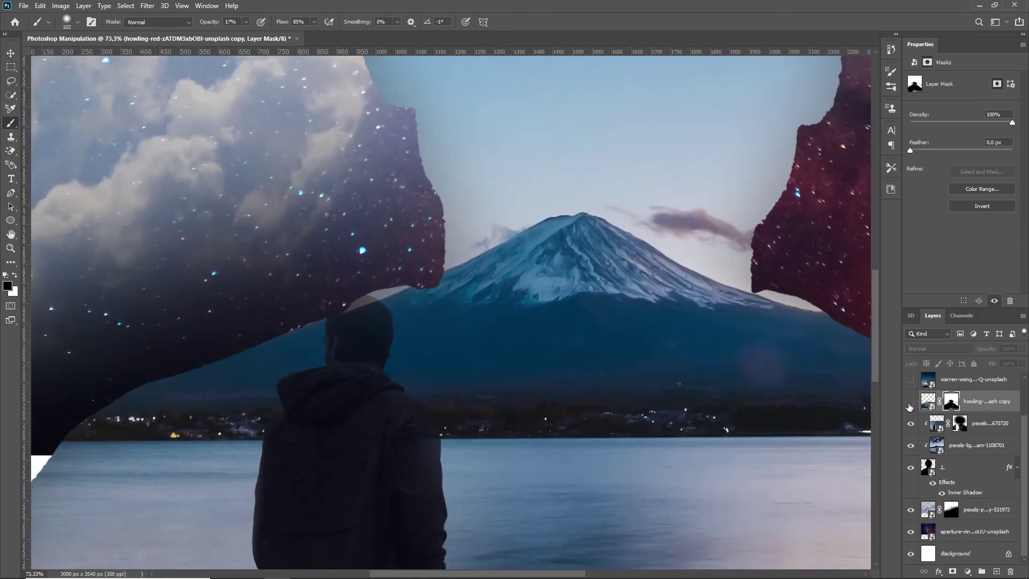
pyautogui.click(911, 401)
# - Finish the canvas crop, then scale the lake-and-figure photo to about 115% (4344 × 2896 px)
pyautogui.press('c')
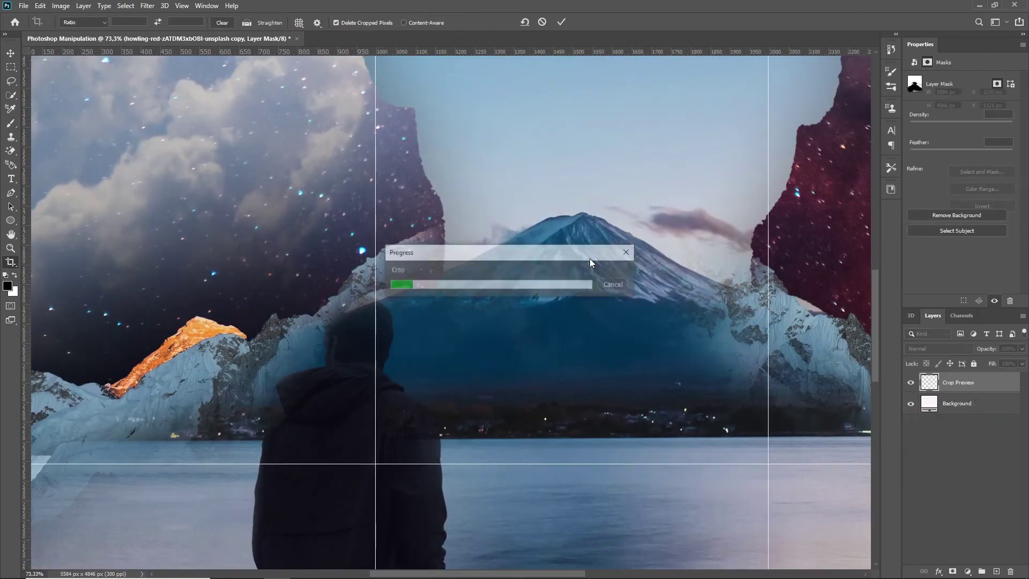
pyautogui.click(11, 54)
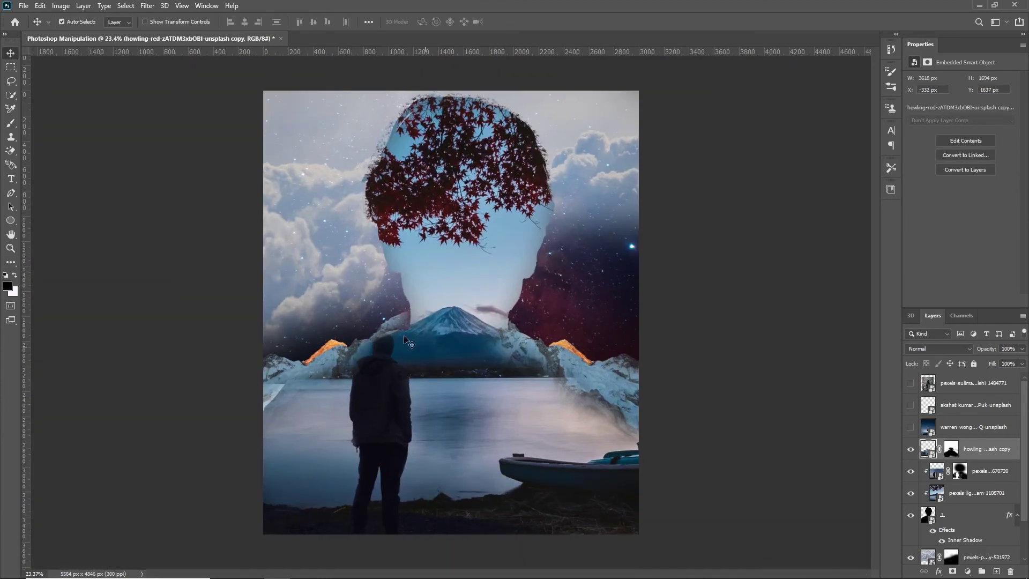
pyautogui.click(530, 242)
pyautogui.scroll(-1, 530, 242)
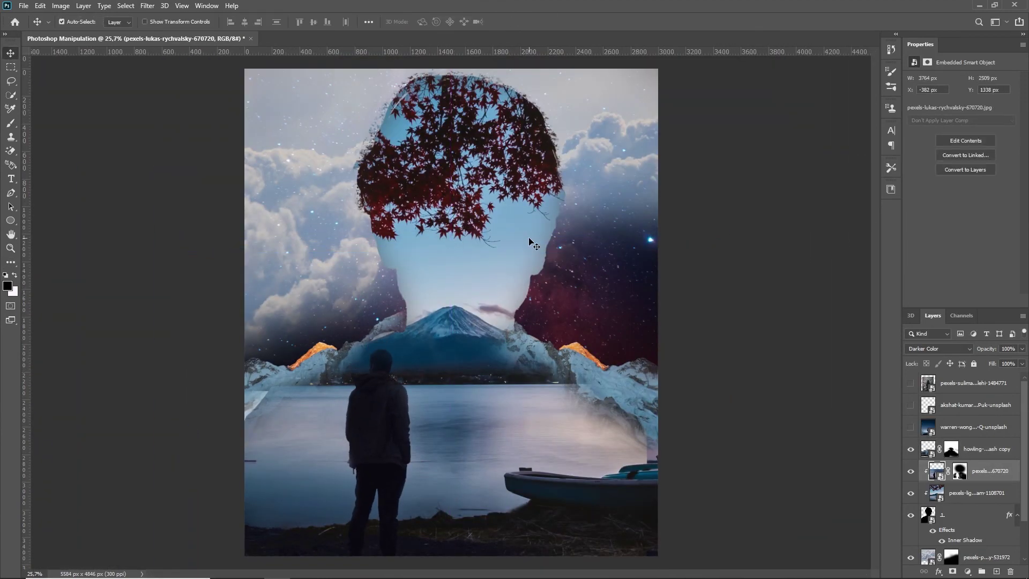
pyautogui.hotkey('ctrl', 't')
pyautogui.scroll(-3, 453, 313)
pyautogui.moveTo(450, 452); pyautogui.dragTo(464, 477)
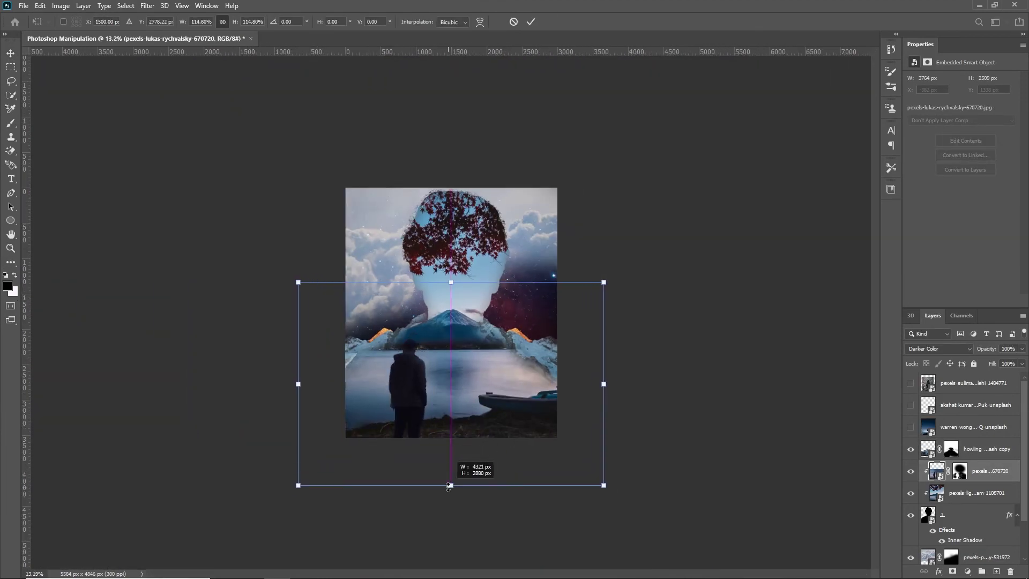
pyautogui.press('Return')
pyautogui.scroll(3, 478, 400)
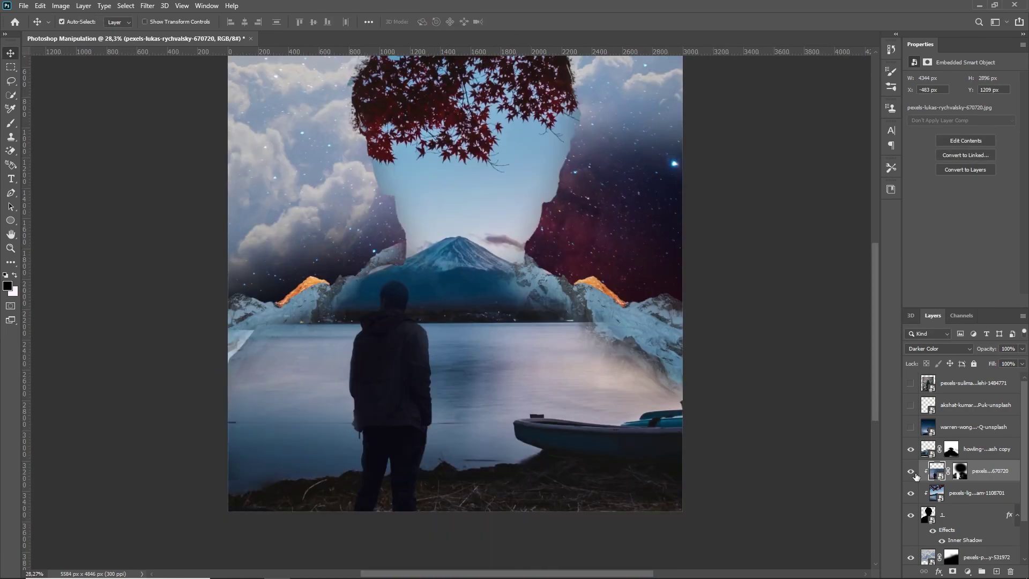